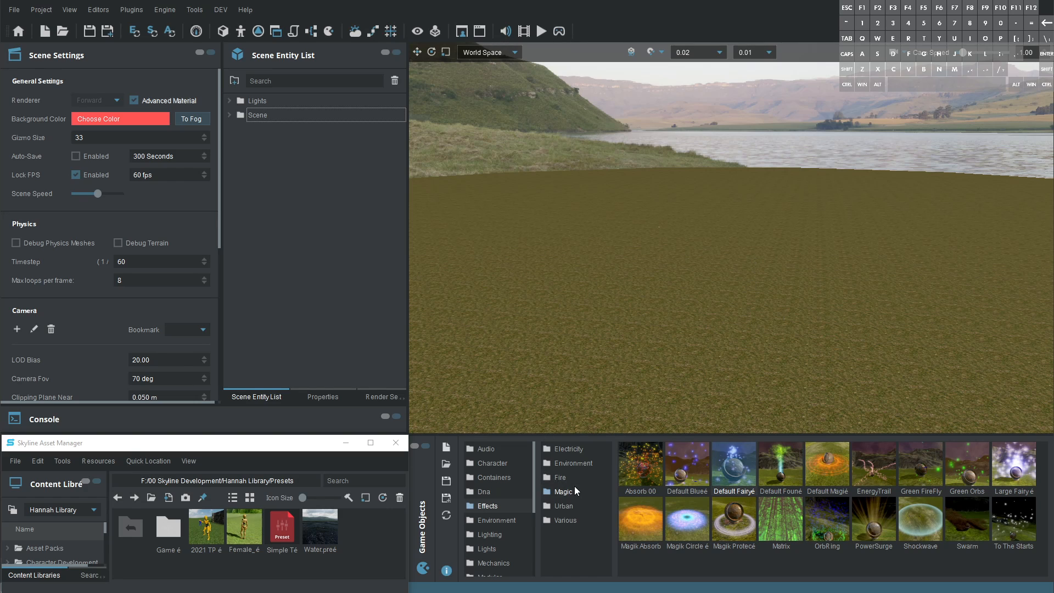
Step: Place a ConeFlatTop, a Ball and a Cylinder_Disc from the Shapes Geometry collection in a row on the terrain
{"action": "scroll", "coordinate": [511, 522], "scroll_direction": "down", "scroll_amount": 4}
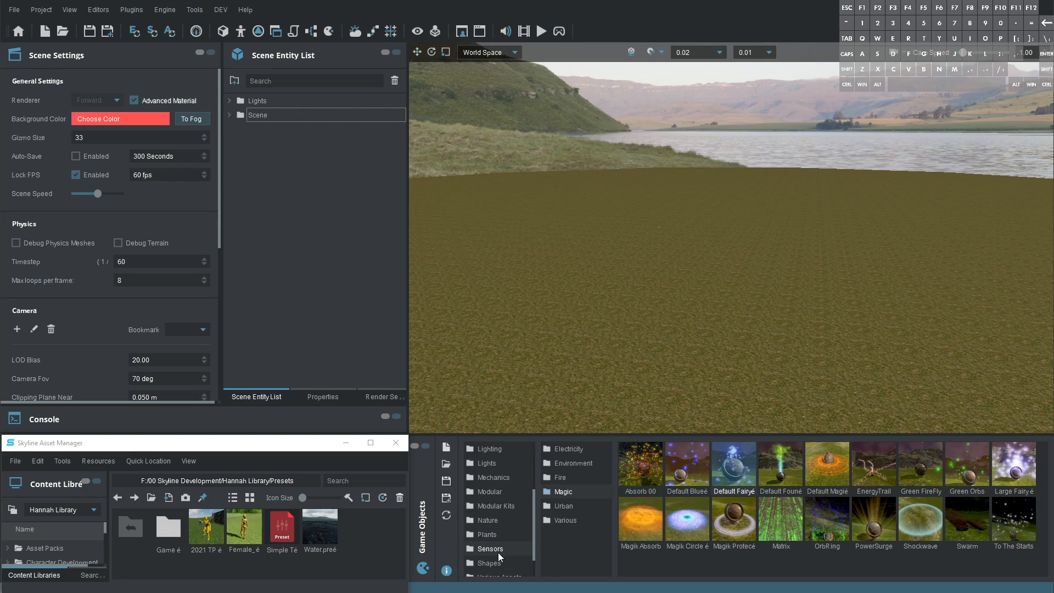
{"action": "left_click", "coordinate": [498, 533]}
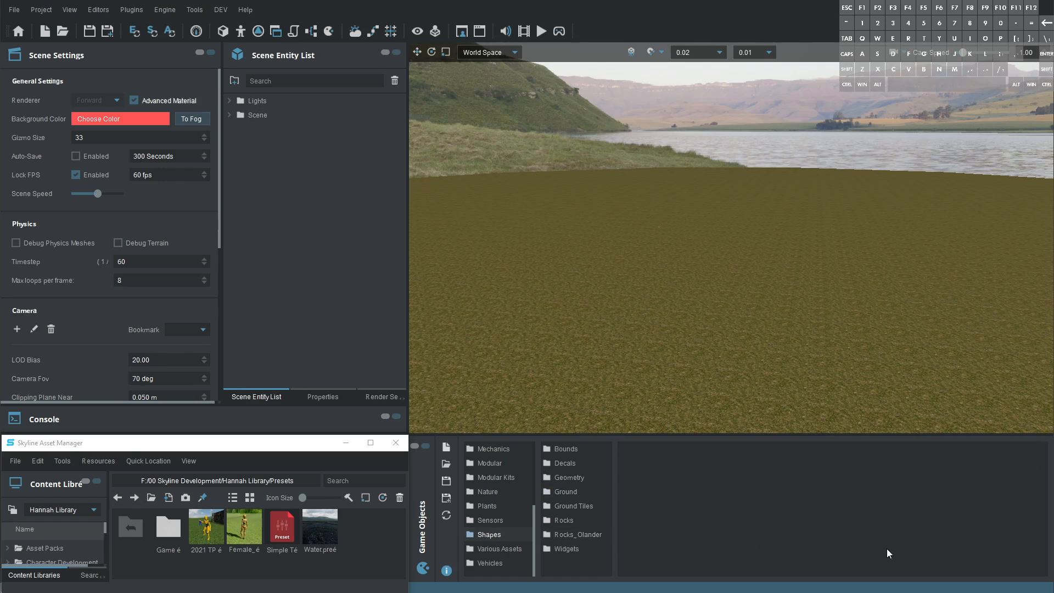
{"action": "left_click", "coordinate": [581, 476]}
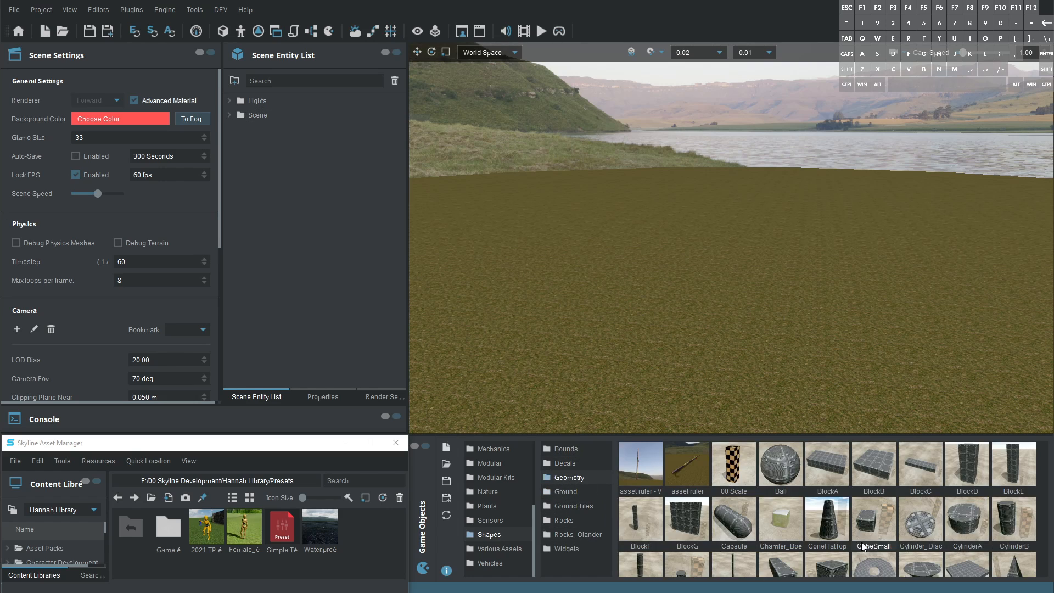
{"action": "left_click", "coordinate": [827, 521]}
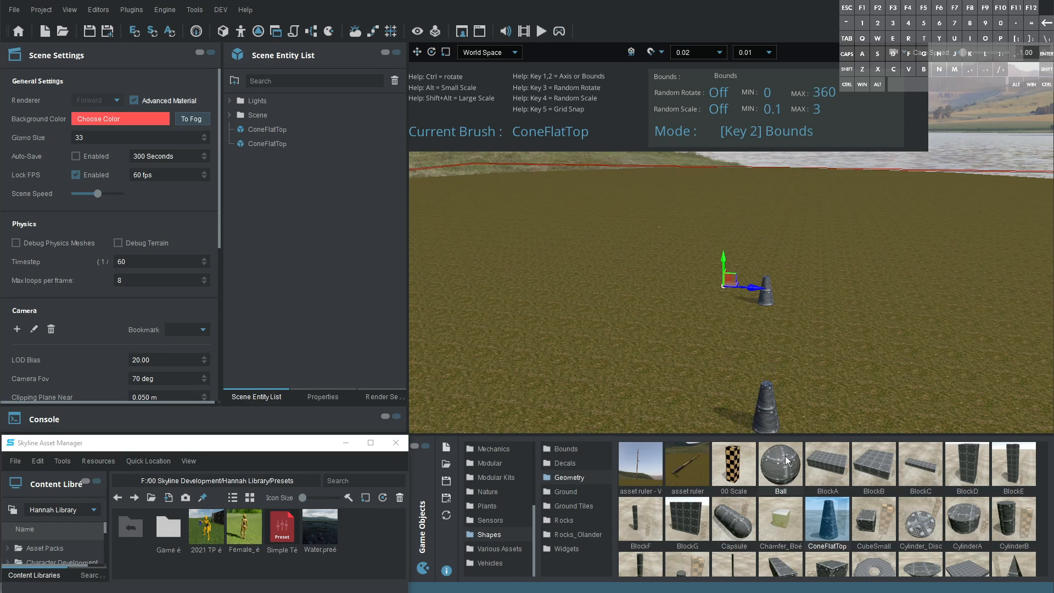
{"action": "left_click", "coordinate": [780, 464]}
{"action": "left_click", "coordinate": [664, 313]}
{"action": "left_click", "coordinate": [922, 522]}
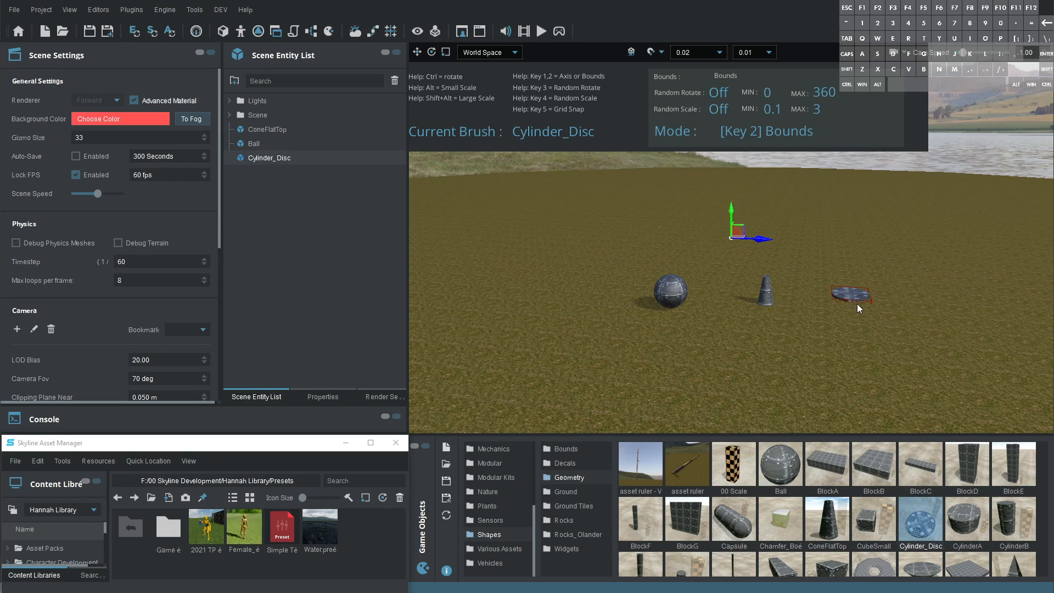
{"action": "key", "text": "Escape"}
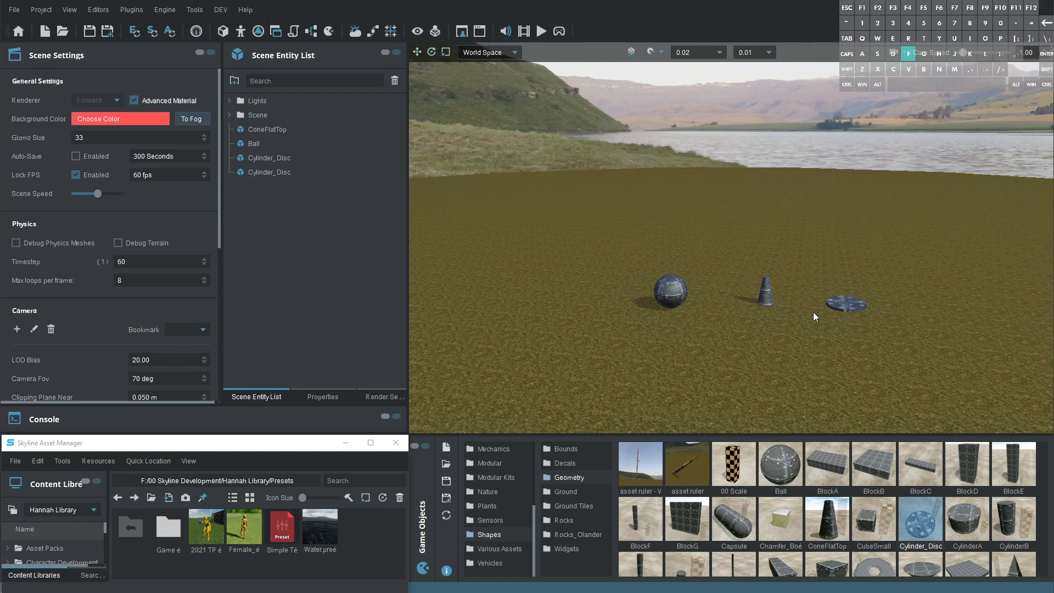
Step: Move the Cylinder_Disc onto the top of the cone and centre it there as a tabletop
{"action": "left_click", "coordinate": [763, 296]}
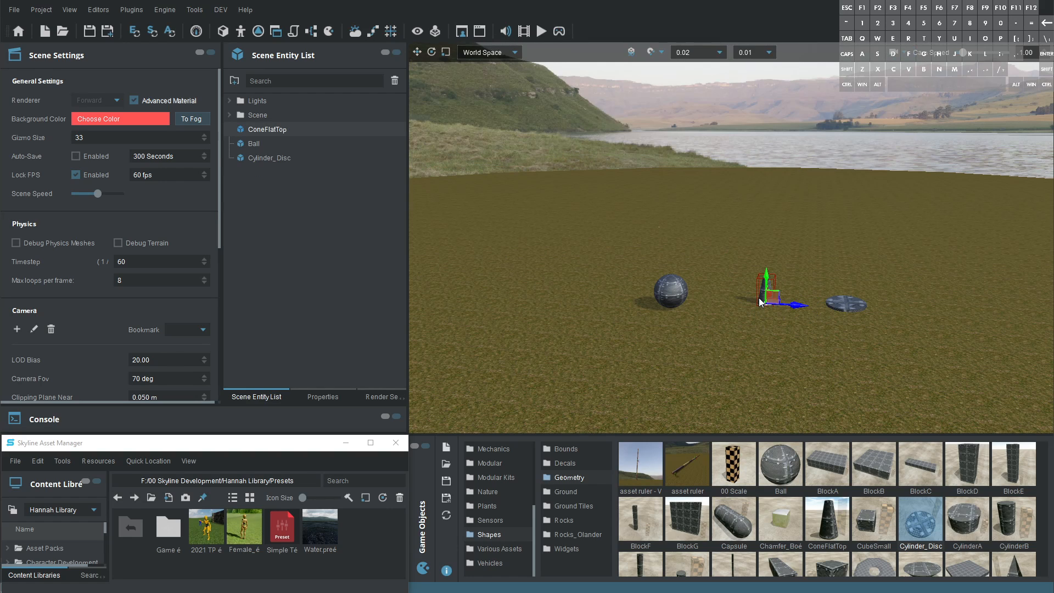
{"action": "left_click_drag", "start_coordinate": [758, 297], "coordinate": [736, 374], "text": "alt"}
{"action": "scroll", "coordinate": [736, 374], "scroll_direction": "up", "scroll_amount": 5}
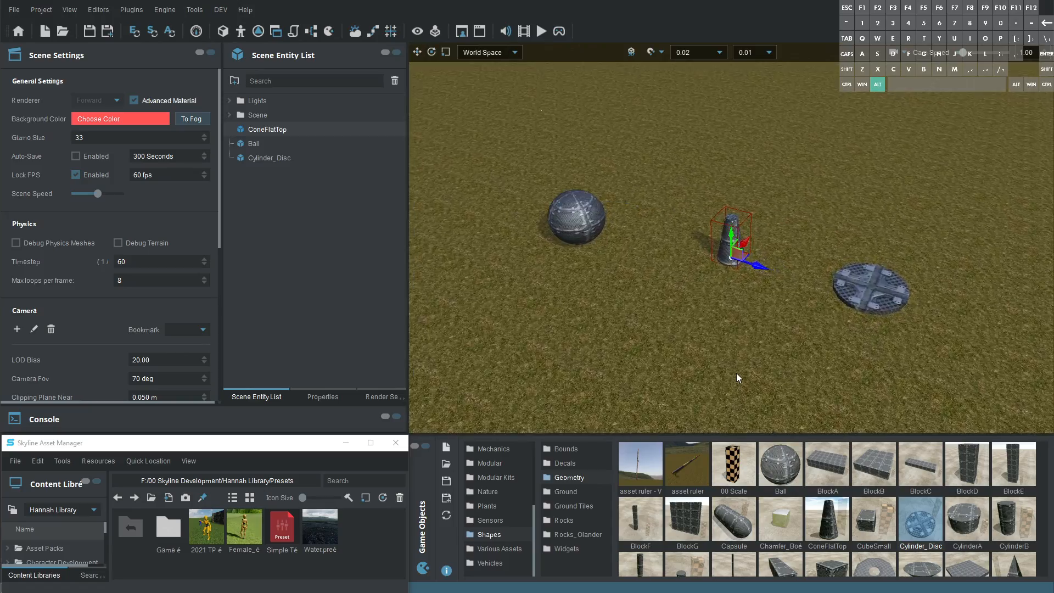
{"action": "scroll", "coordinate": [776, 413], "scroll_direction": "down", "scroll_amount": 5, "text": "alt"}
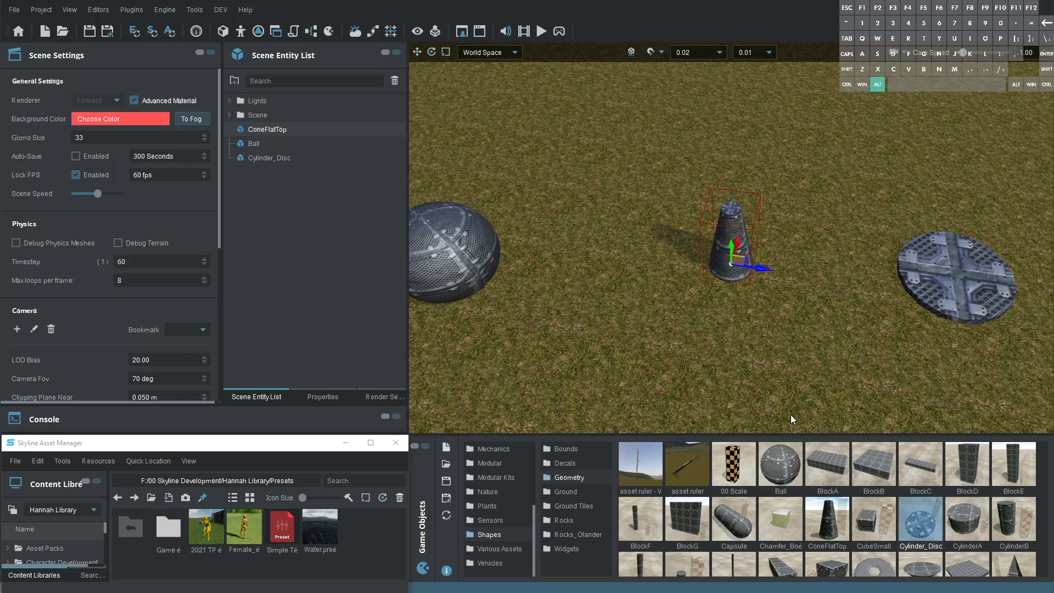
{"action": "left_click", "coordinate": [949, 281]}
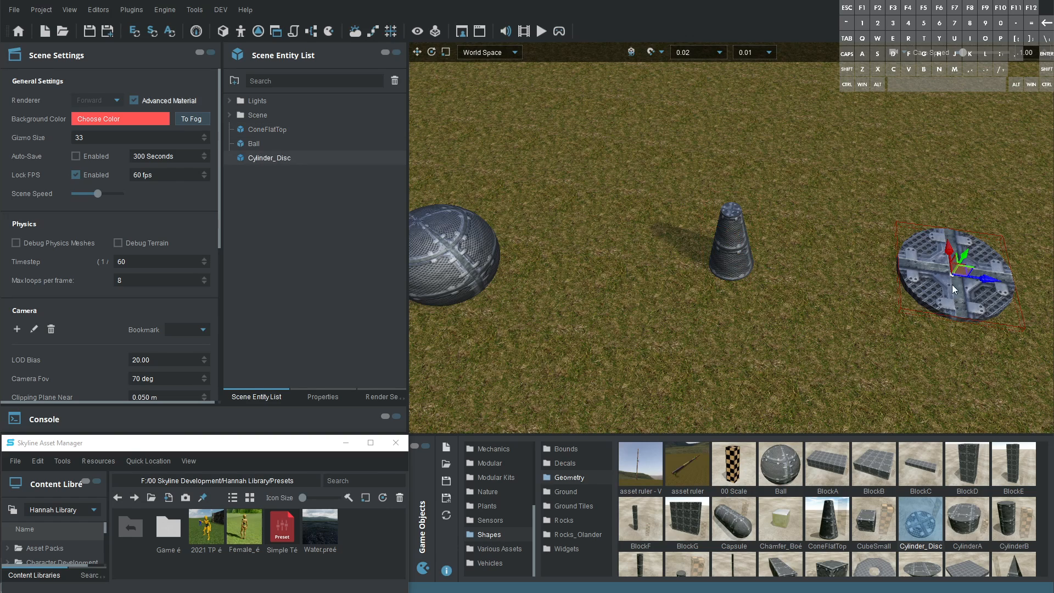
{"action": "left_click_drag", "start_coordinate": [979, 277], "coordinate": [839, 281]}
{"action": "right_click_drag", "start_coordinate": [839, 281], "coordinate": [865, 295], "text": "alt"}
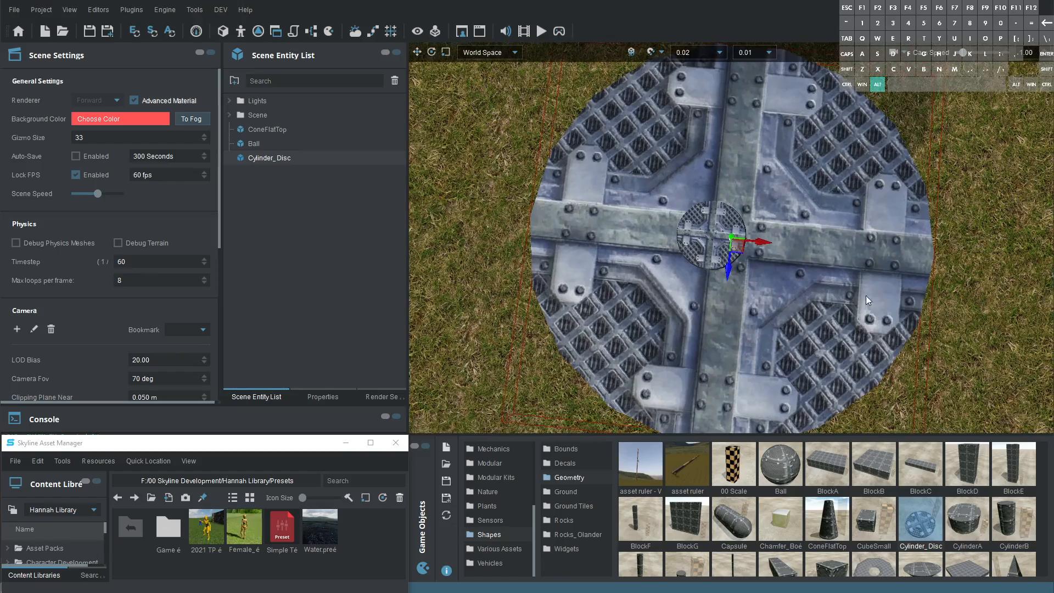
{"action": "left_click_drag", "start_coordinate": [740, 249], "coordinate": [759, 254], "text": "alt"}
Step: Pick up the Ball with the placement brush and set it on top of the disc
{"action": "key", "text": "s"}
{"action": "right_click_drag", "start_coordinate": [768, 247], "coordinate": [927, 160]}
{"action": "left_click", "coordinate": [545, 202]}
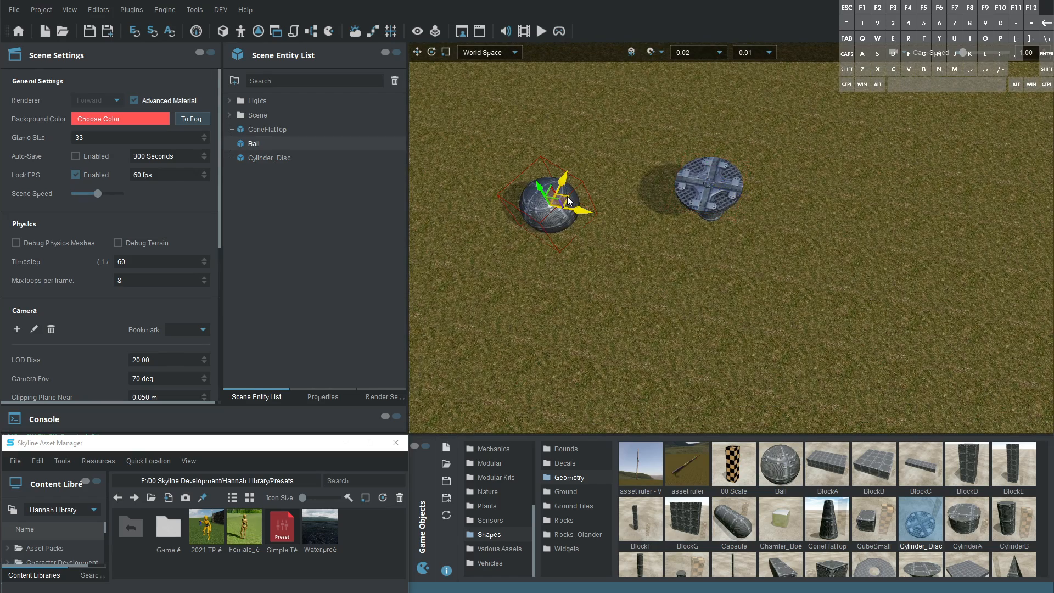
{"action": "key", "text": "b"}
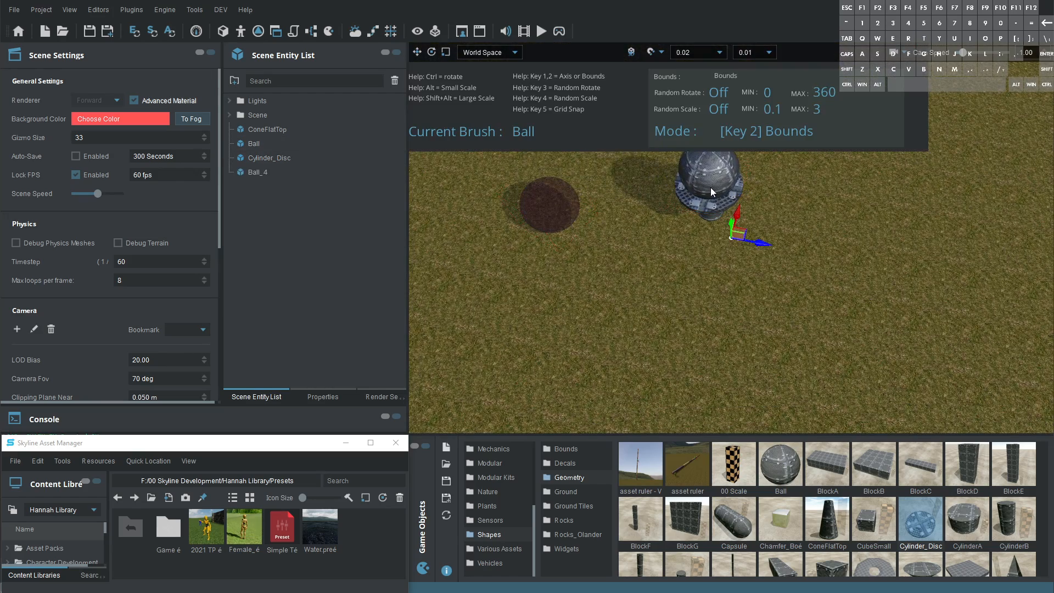
{"action": "left_click", "coordinate": [708, 187]}
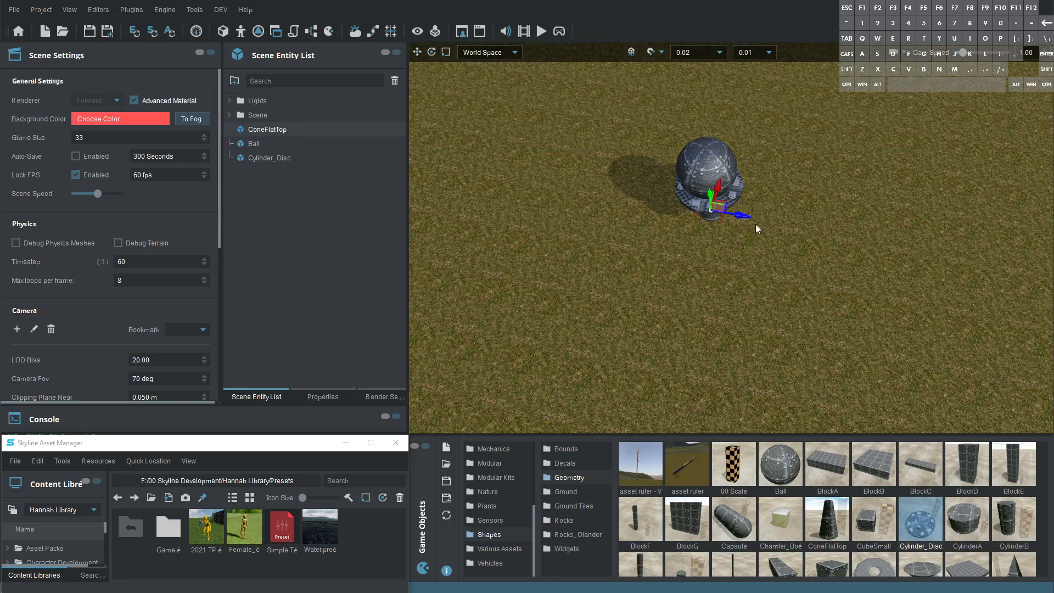
Step: Nudge the Ball along the X axis to centre it on the disc
{"action": "left_click_drag", "start_coordinate": [755, 224], "coordinate": [636, 186], "text": "alt"}
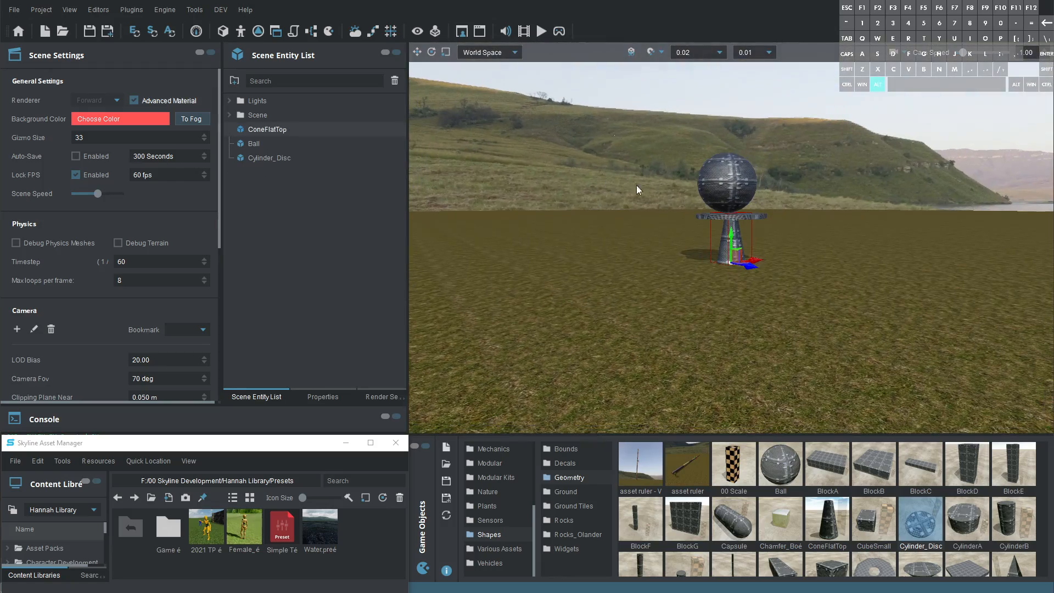
{"action": "left_click", "coordinate": [726, 176]}
{"action": "right_click_drag", "start_coordinate": [726, 176], "coordinate": [721, 108], "text": "alt"}
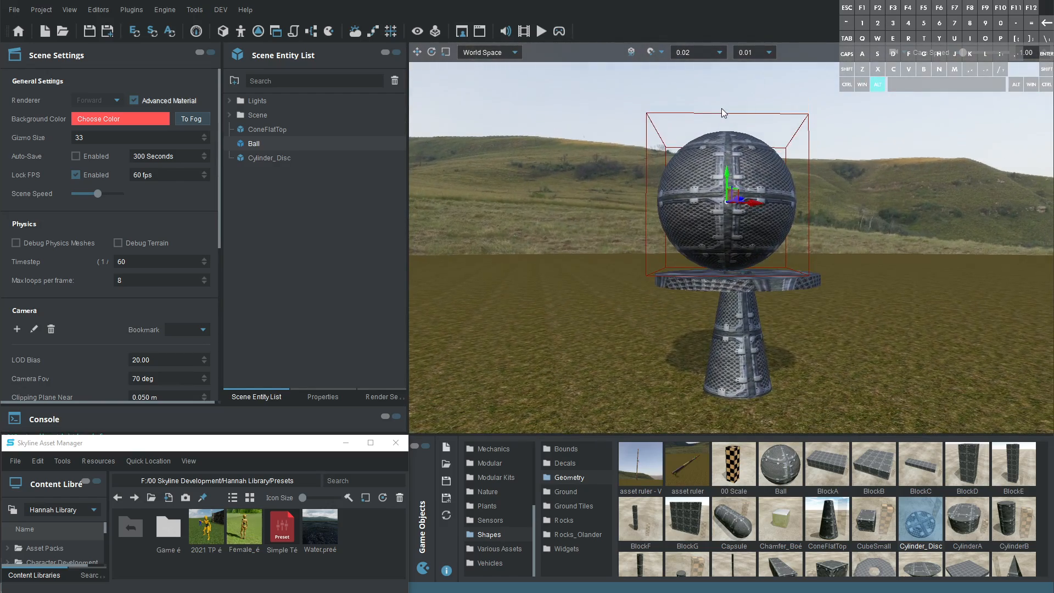
{"action": "left_click_drag", "start_coordinate": [751, 204], "coordinate": [760, 204], "text": "alt"}
Step: Parent the Ball and the Cylinder_Disc to ConeFlatTop and expand its hierarchy in the scene entity list
{"action": "left_click_drag", "start_coordinate": [492, 320], "coordinate": [631, 211], "text": "alt"}
{"action": "scroll", "coordinate": [694, 201], "scroll_direction": "down", "scroll_amount": 5, "text": "alt"}
{"action": "left_click", "coordinate": [772, 355]}
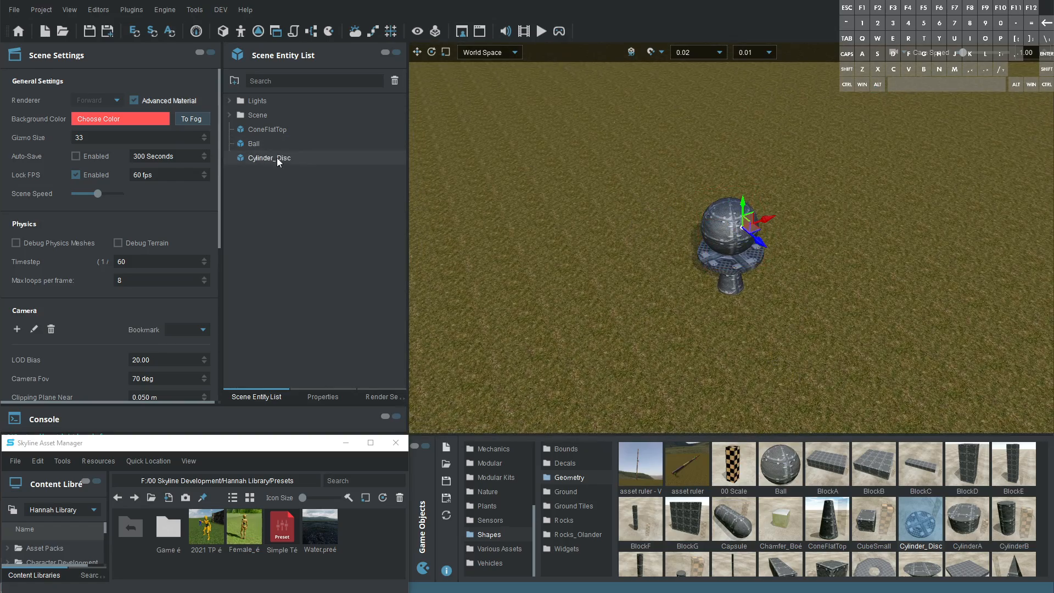
{"action": "left_click", "coordinate": [261, 159]}
{"action": "left_click", "coordinate": [282, 130]}
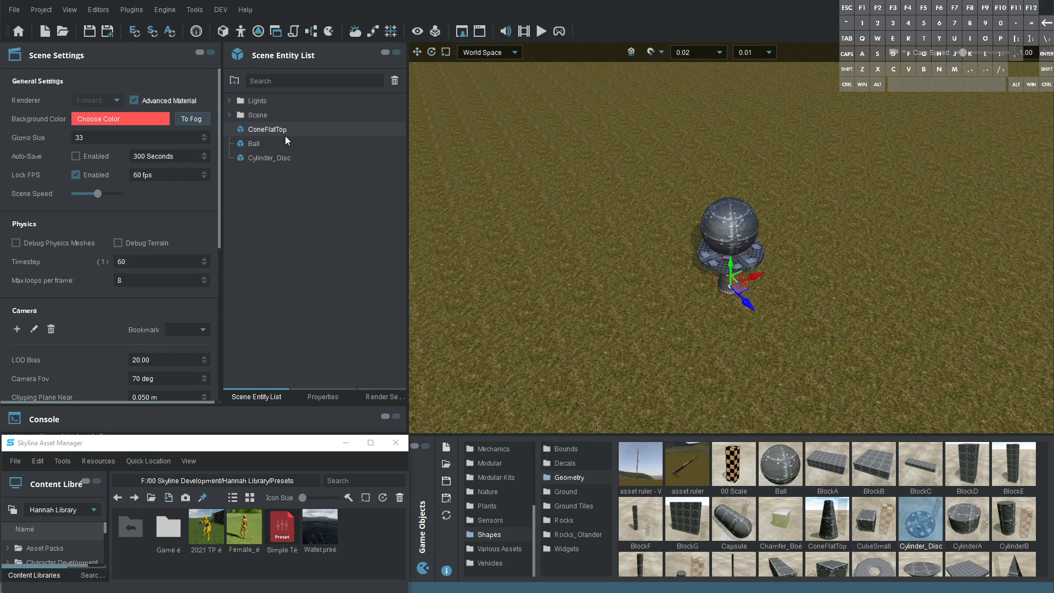
{"action": "left_click", "coordinate": [254, 145]}
{"action": "left_click_drag", "start_coordinate": [254, 147], "coordinate": [273, 127]}
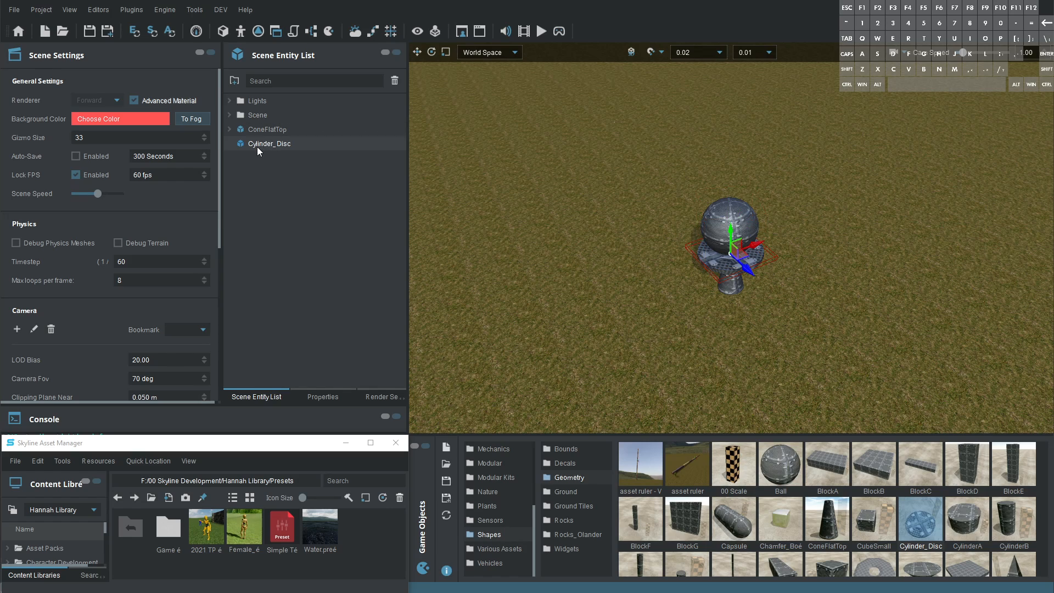
{"action": "mouse_move", "coordinate": [254, 146]}
{"action": "left_mouse_down"}
{"action": "mouse_move", "coordinate": [280, 129]}
{"action": "mouse_move", "coordinate": [254, 131]}
{"action": "left_mouse_up"}
{"action": "left_click", "coordinate": [227, 128]}
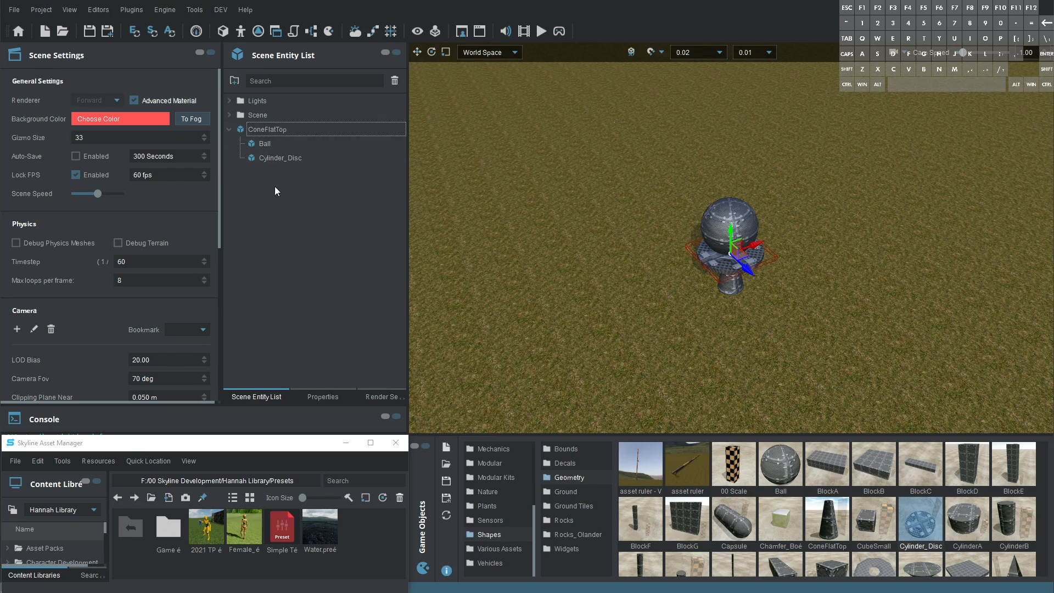
Step: Move the ConeFlatTop parent with its children along the X axis and raise the Ball high above the disc
{"action": "left_click", "coordinate": [275, 129]}
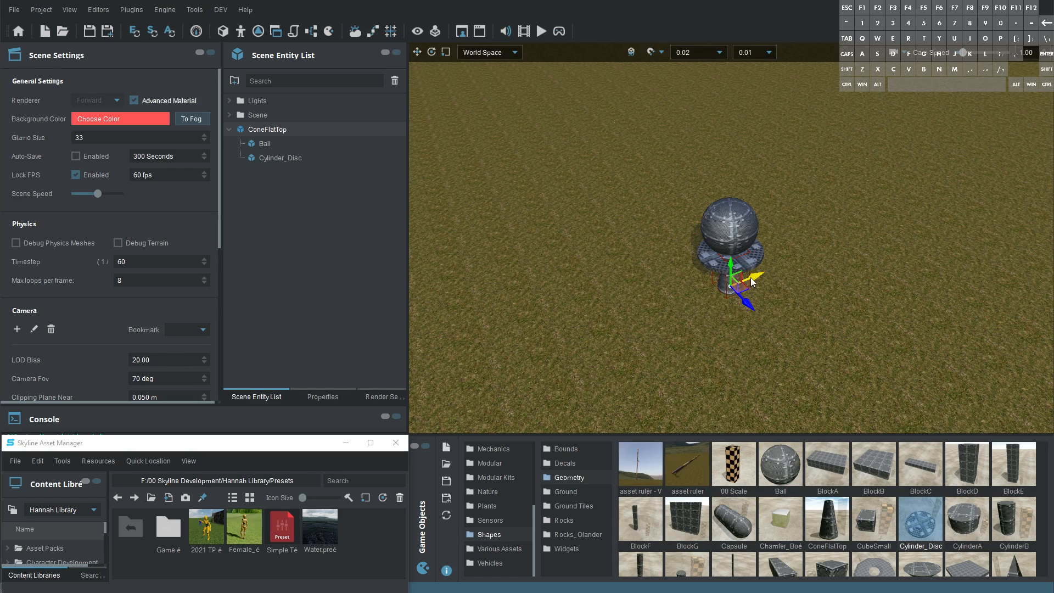
{"action": "left_click_drag", "start_coordinate": [752, 281], "coordinate": [705, 138]}
{"action": "left_click", "coordinate": [705, 246]}
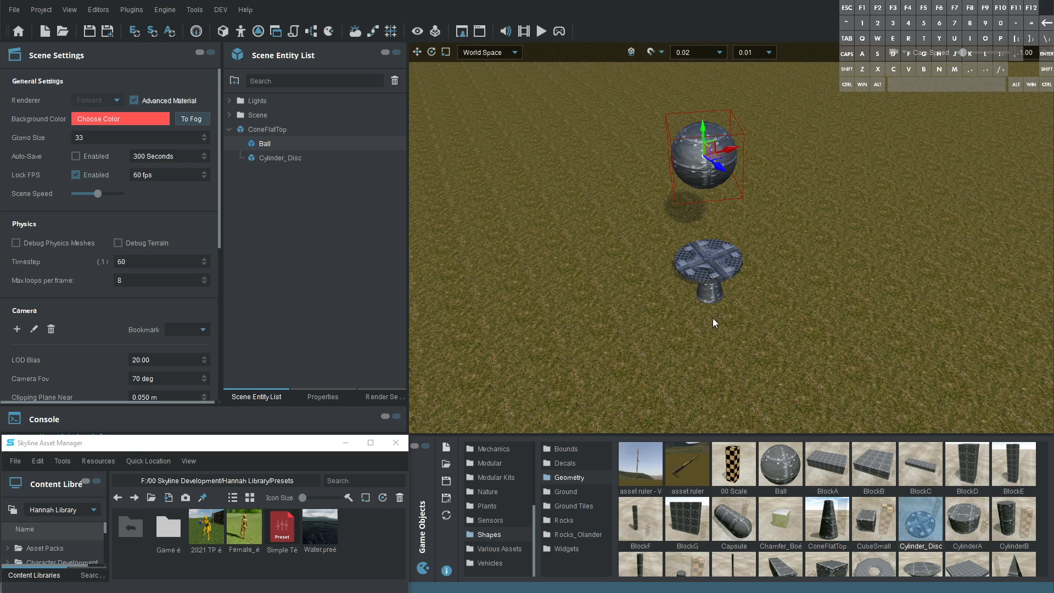
Step: Shift the ConeFlatTop parent with its children along the X axis and lower the Ball back onto the disc
{"action": "left_click", "coordinate": [290, 129]}
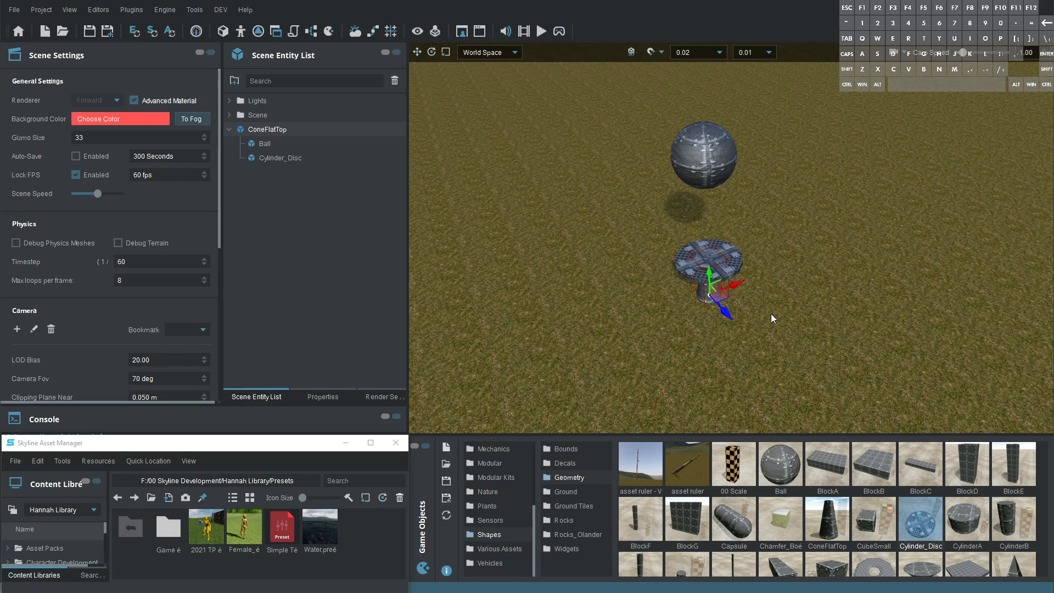
{"action": "left_click_drag", "start_coordinate": [733, 284], "coordinate": [765, 274]}
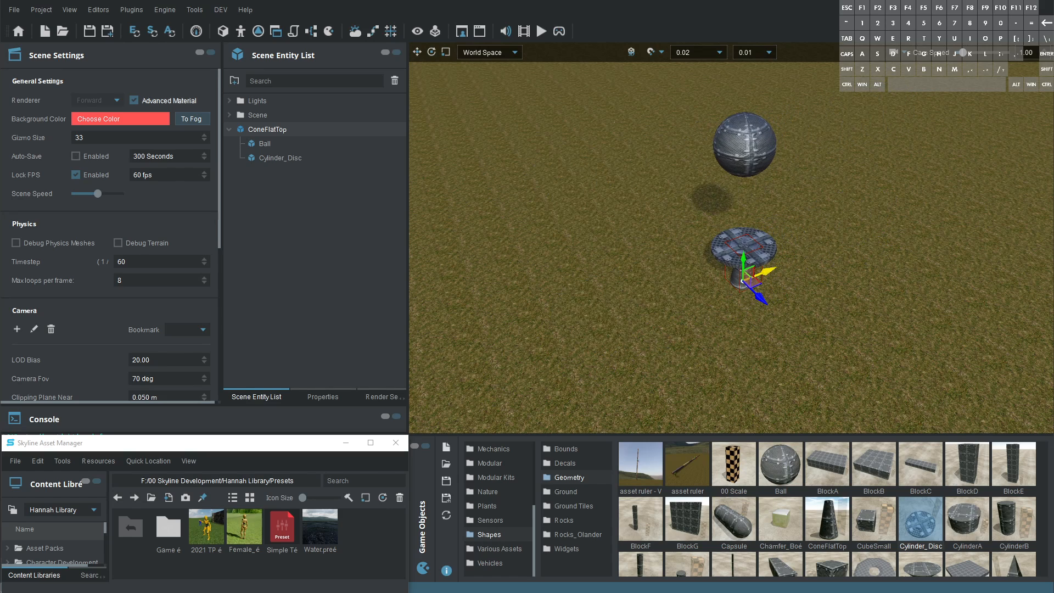
{"action": "left_click", "coordinate": [757, 156]}
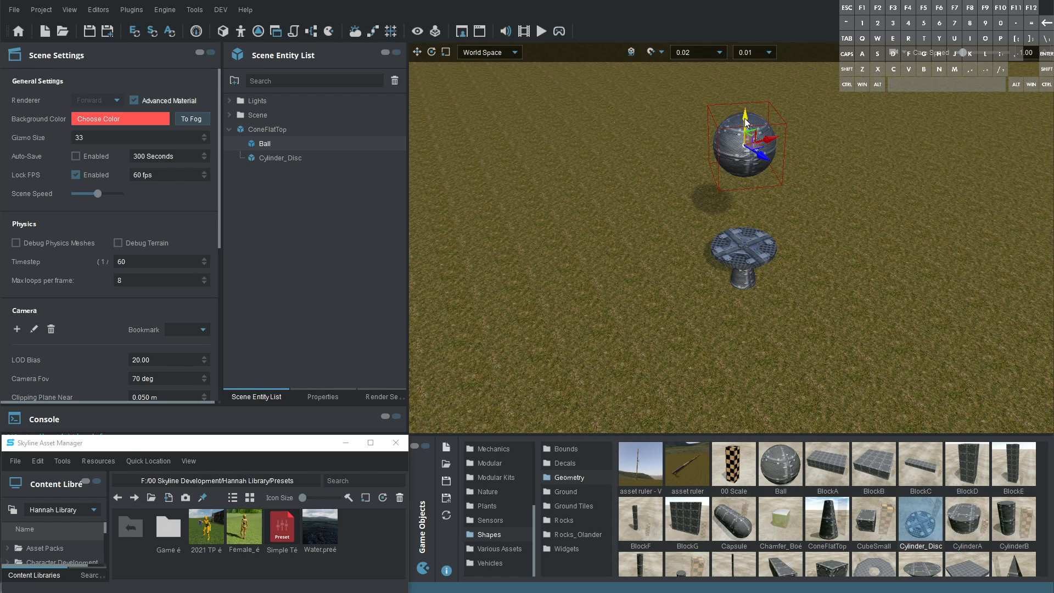
{"action": "left_click_drag", "start_coordinate": [745, 122], "coordinate": [744, 202]}
Step: Place one Chamfer_Box1B on the terrain beside the cone, disc and ball stack
{"action": "mouse_move", "coordinate": [772, 401]}
{"action": "left_mouse_down", "text": "alt"}
{"action": "mouse_move", "coordinate": [794, 294]}
{"action": "mouse_move", "coordinate": [815, 278]}
{"action": "mouse_move", "coordinate": [816, 298]}
{"action": "left_mouse_up", "text": "alt"}
{"action": "left_click", "coordinate": [776, 532]}
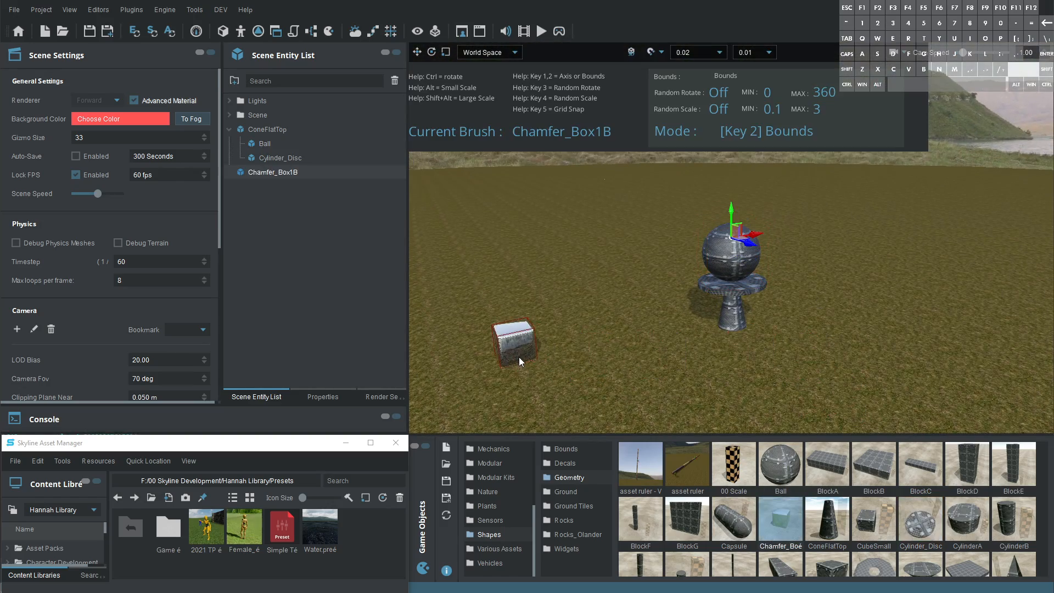
{"action": "left_click", "coordinate": [524, 354]}
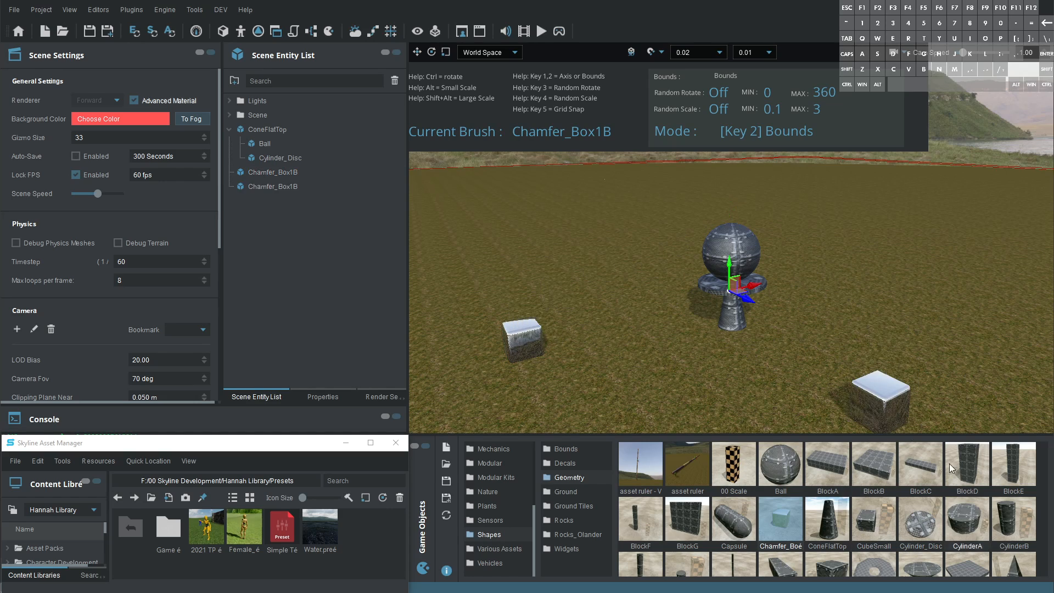
{"action": "right_click", "coordinate": [828, 353]}
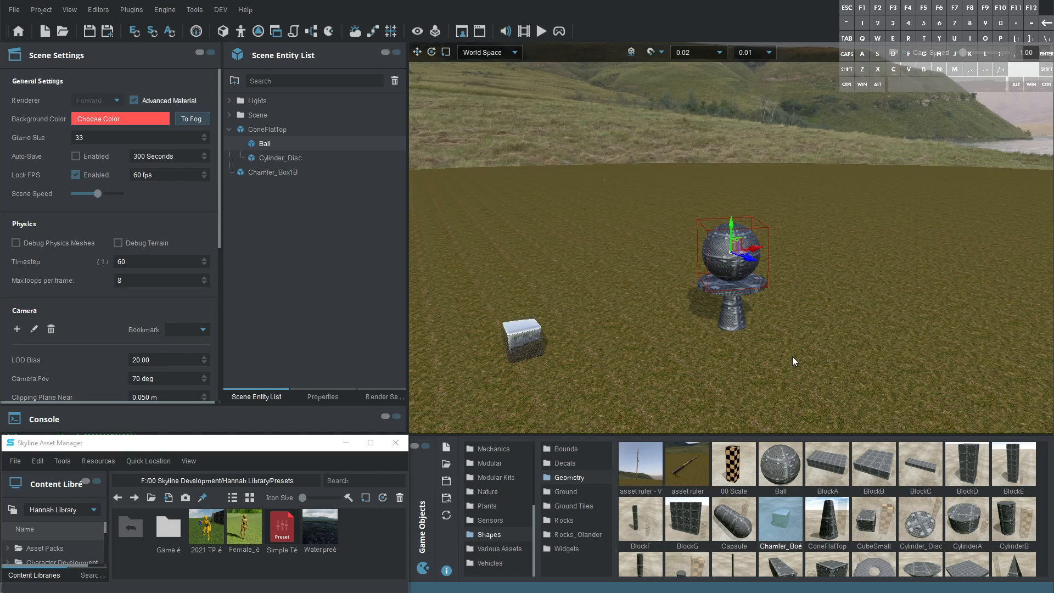
Step: Add an Empty Node utility entity to the scene
{"action": "right_click", "coordinate": [795, 146]}
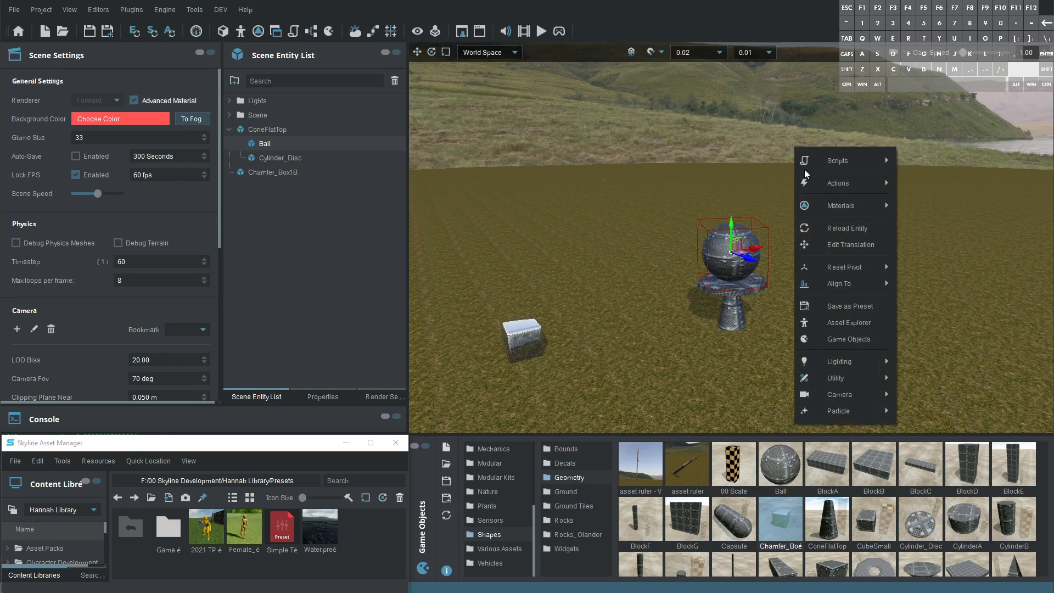
{"action": "mouse_move", "coordinate": [843, 376]}
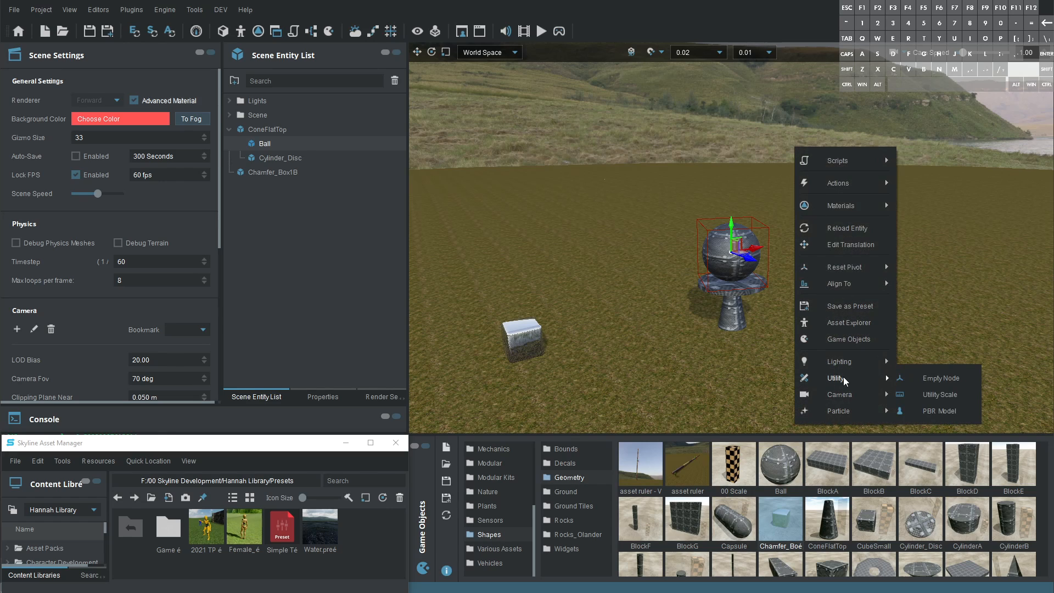
{"action": "left_click", "coordinate": [931, 380]}
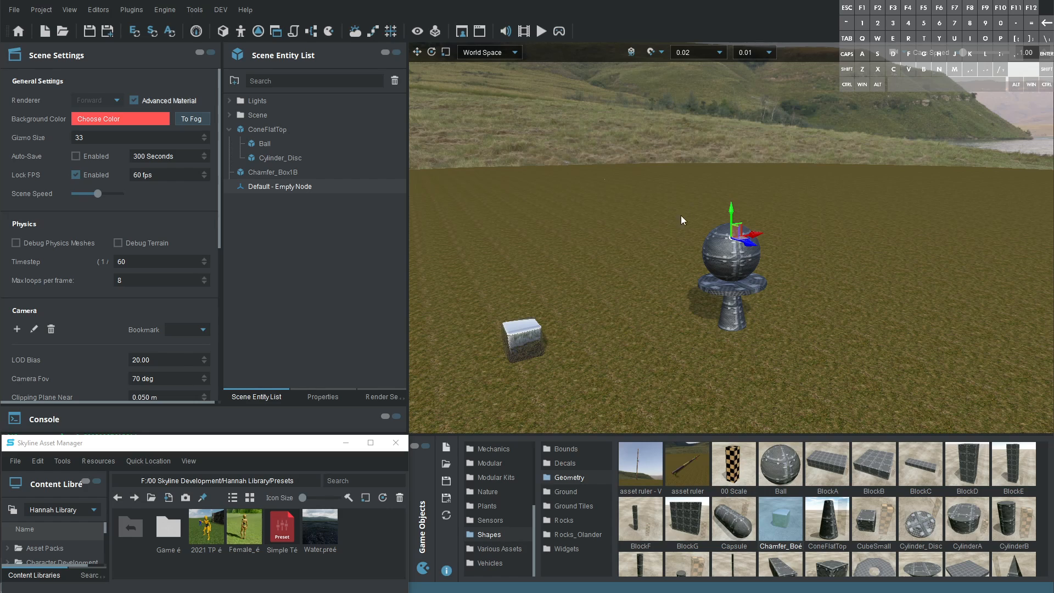
Step: Parent the Chamfer_Box1B to the Default - Empty Node and raise the box above the ground
{"action": "left_click", "coordinate": [276, 173]}
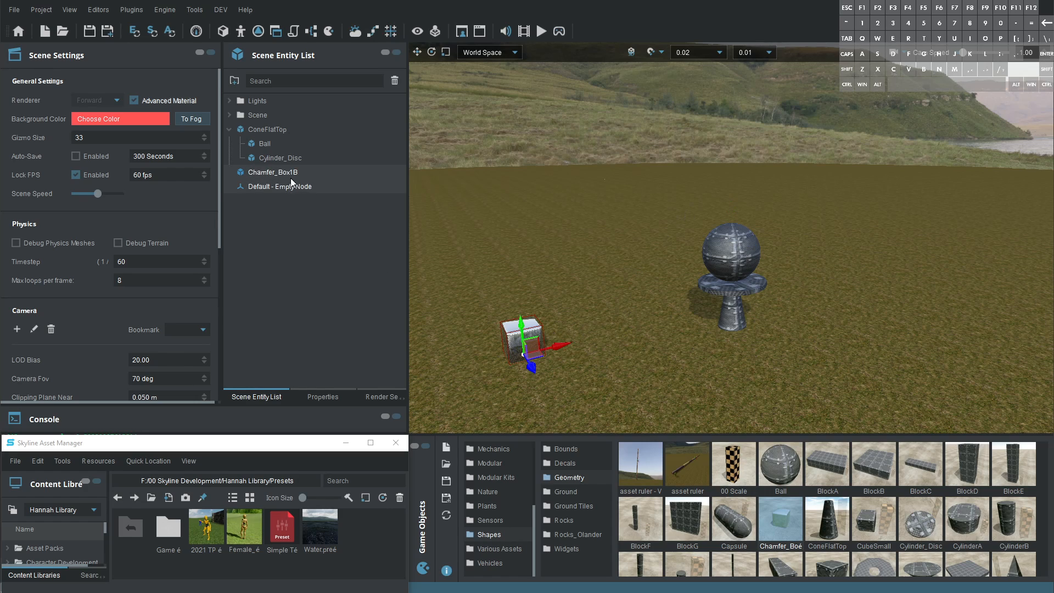
{"action": "left_click_drag", "start_coordinate": [268, 172], "coordinate": [291, 187]}
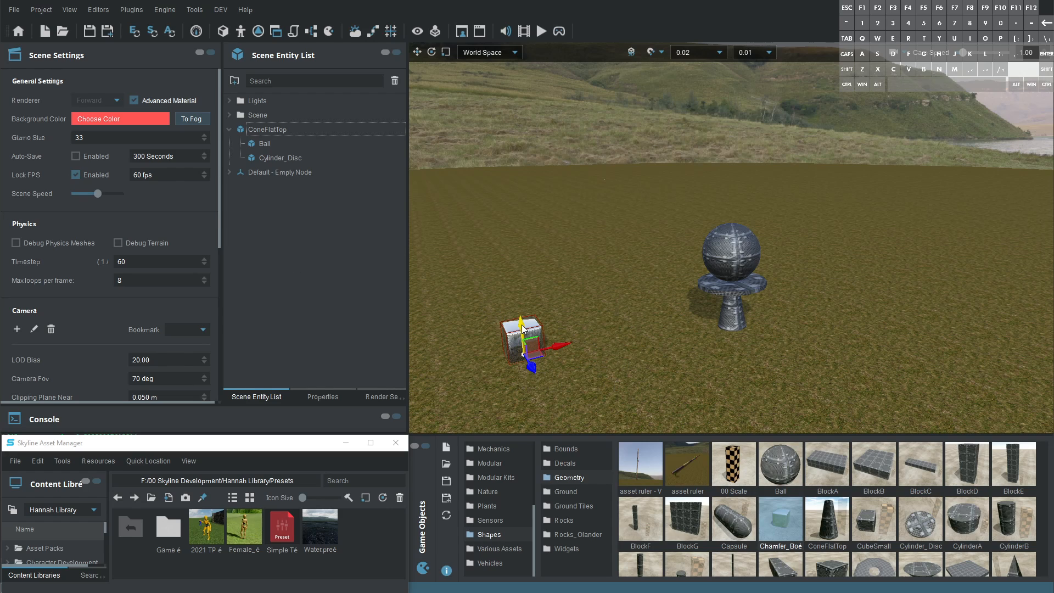
{"action": "left_click_drag", "start_coordinate": [521, 326], "coordinate": [512, 245]}
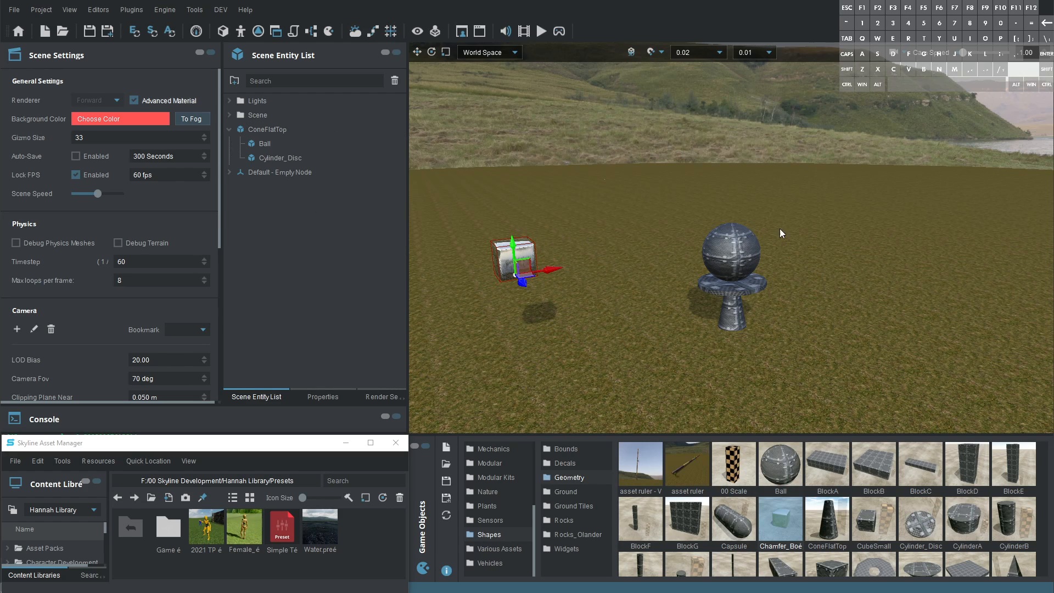
{"action": "left_click_drag", "start_coordinate": [779, 228], "coordinate": [477, 329], "text": "alt"}
{"action": "middle_click_drag", "start_coordinate": [799, 338], "coordinate": [671, 117], "text": "alt"}
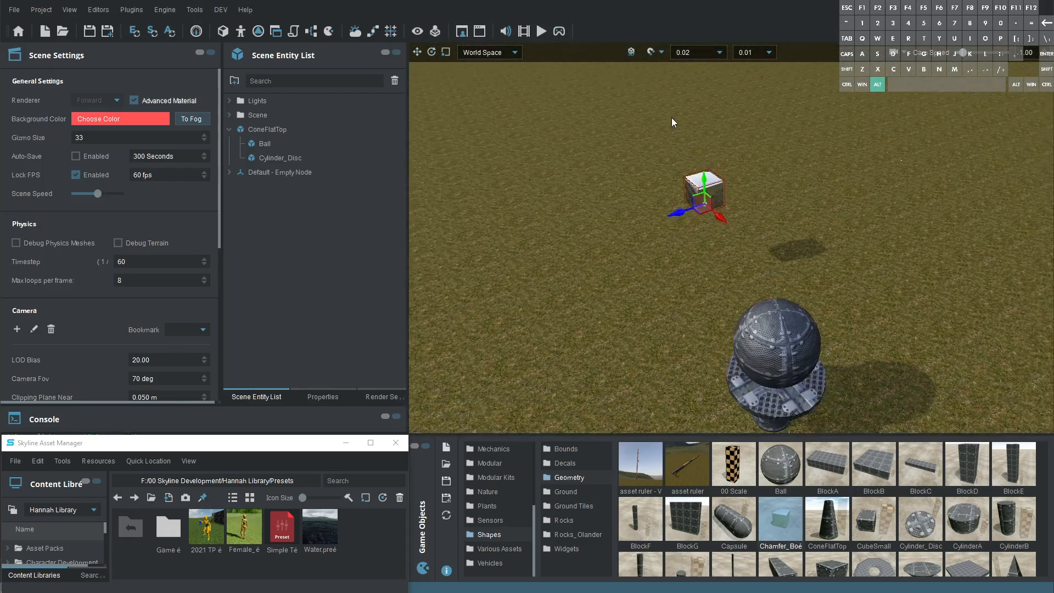
Step: Move the Default - Empty Node, together with its child box, so its pivot sits centred over the Ball
{"action": "left_click_drag", "start_coordinate": [671, 117], "coordinate": [650, 245], "text": "alt"}
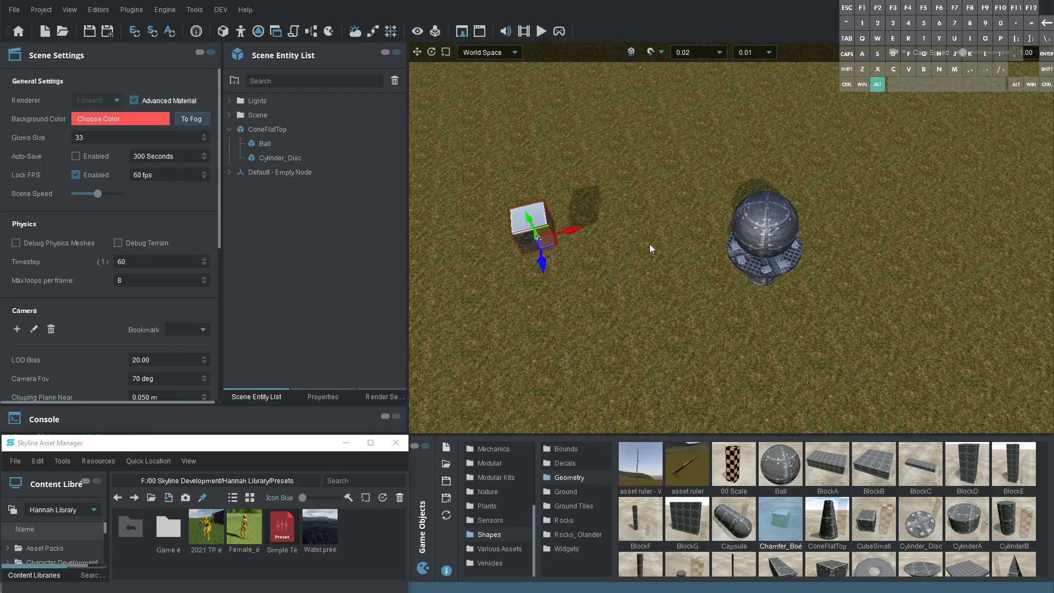
{"action": "left_click_drag", "start_coordinate": [739, 274], "coordinate": [744, 236], "text": "alt"}
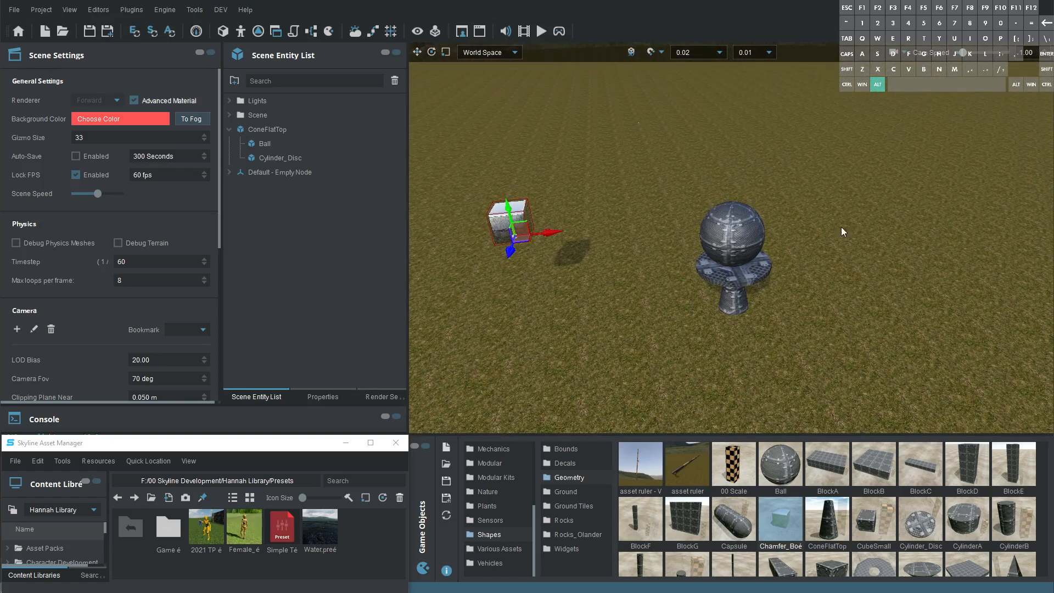
{"action": "left_click_drag", "start_coordinate": [841, 228], "coordinate": [659, 230], "text": "alt"}
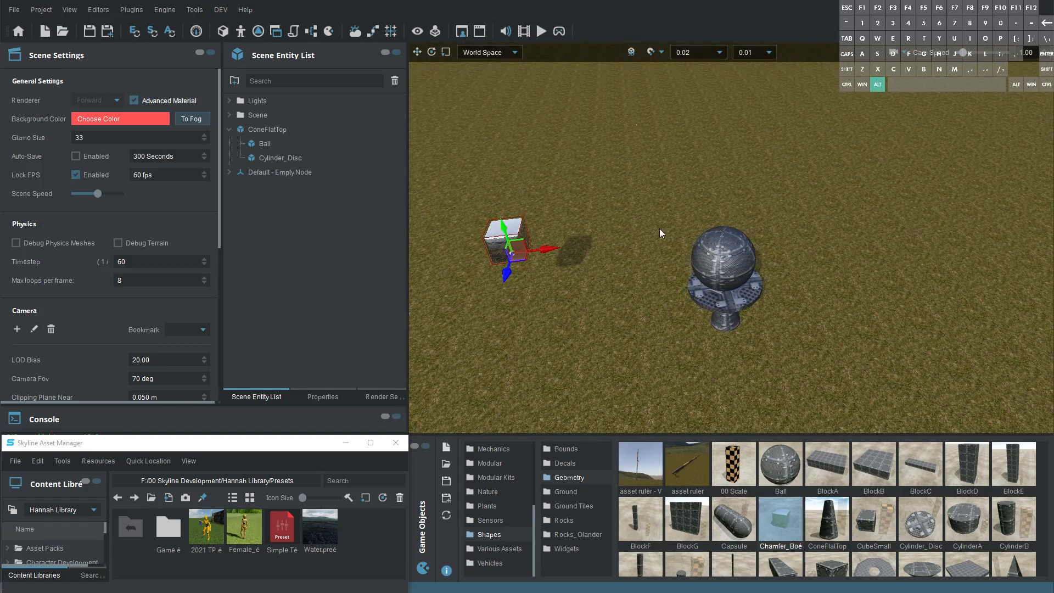
{"action": "left_click", "coordinate": [271, 171]}
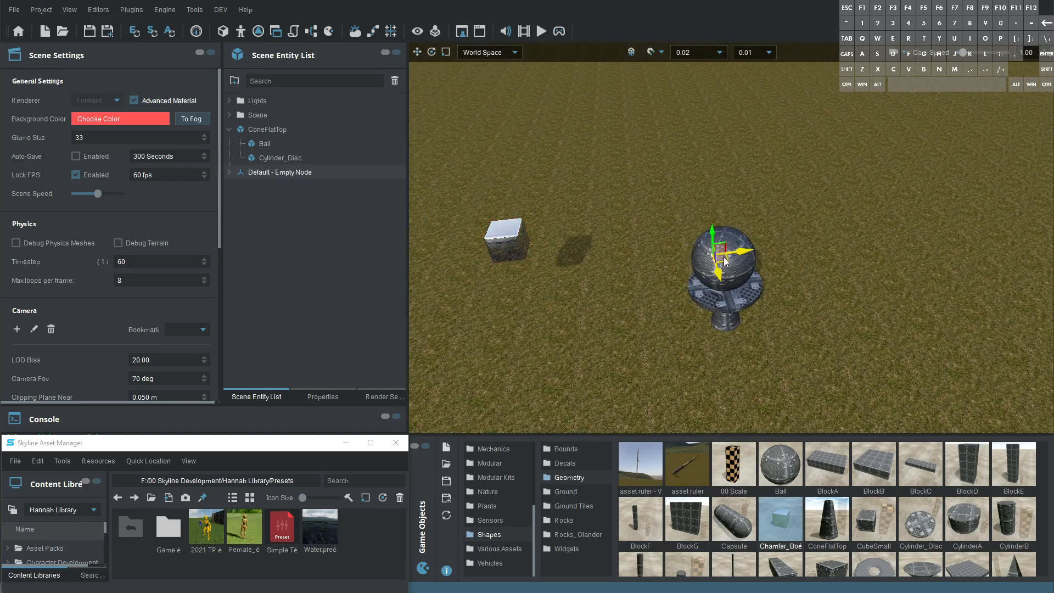
{"action": "mouse_move", "coordinate": [724, 261]}
{"action": "left_mouse_down"}
{"action": "mouse_move", "coordinate": [752, 263]}
{"action": "mouse_move", "coordinate": [736, 259]}
{"action": "left_mouse_up"}
{"action": "left_click_drag", "start_coordinate": [905, 219], "coordinate": [997, 117], "text": "alt"}
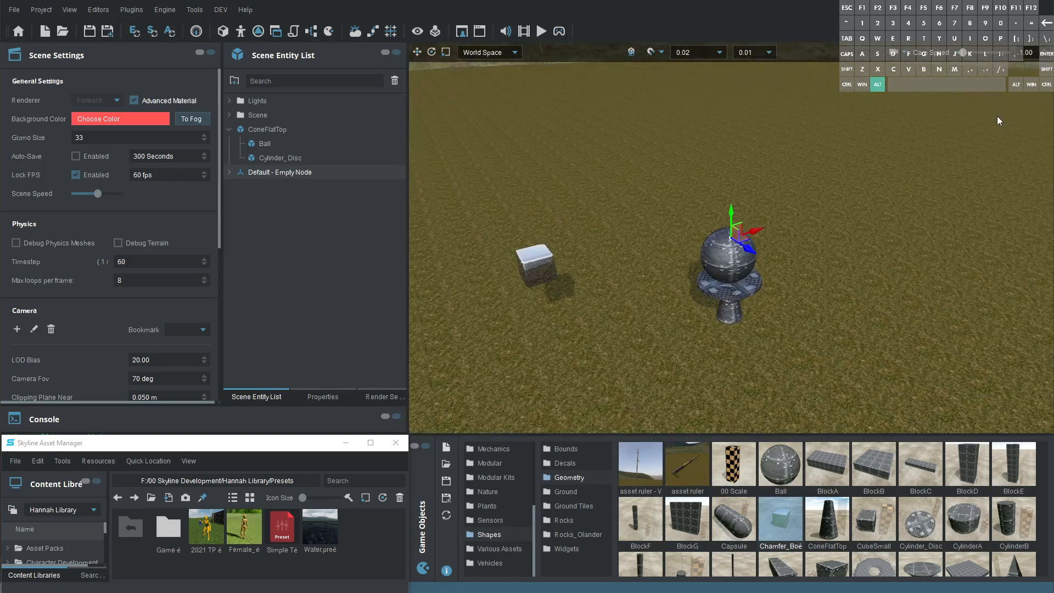
{"action": "left_click_drag", "start_coordinate": [744, 239], "coordinate": [773, 269], "text": "alt"}
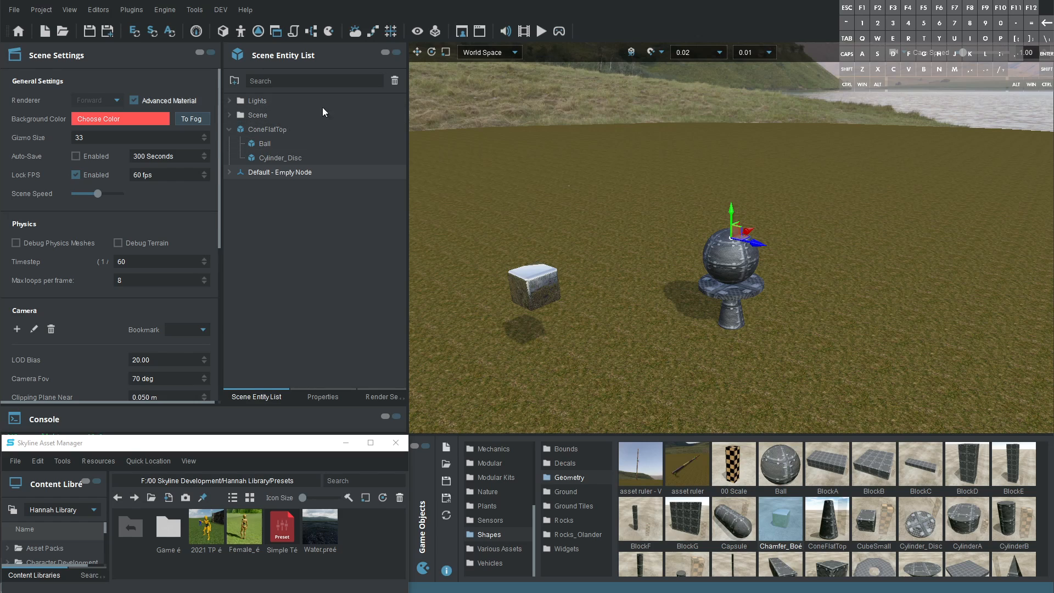
Step: Attach the Entity - Rotate action to the Default - Empty Node in the Action Editor
{"action": "left_click", "coordinate": [321, 397]}
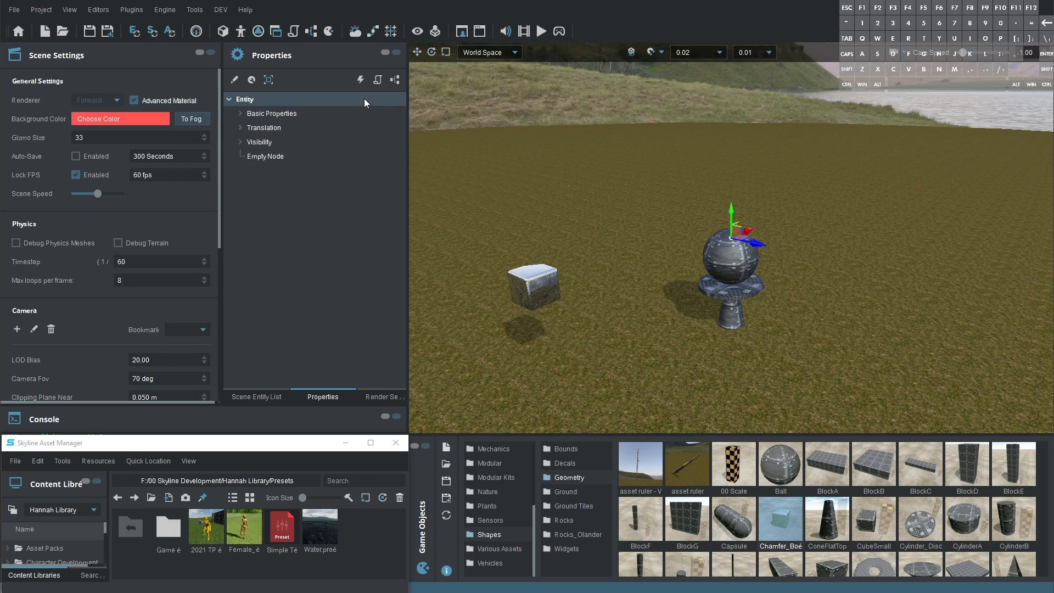
{"action": "left_click", "coordinate": [360, 80]}
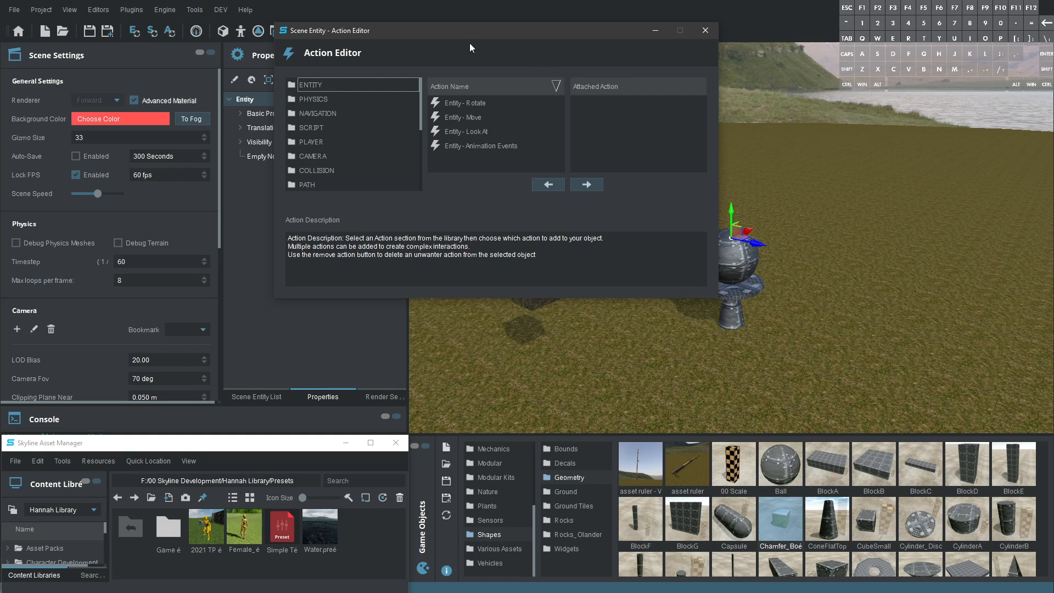
{"action": "left_click_drag", "start_coordinate": [469, 44], "coordinate": [578, 110]}
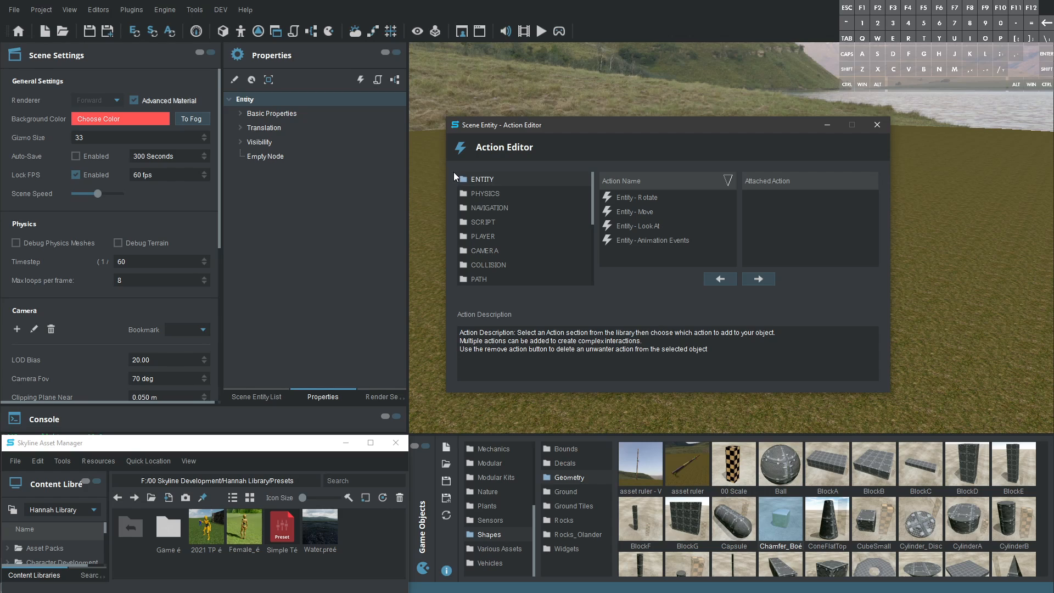
{"action": "left_click", "coordinate": [628, 199]}
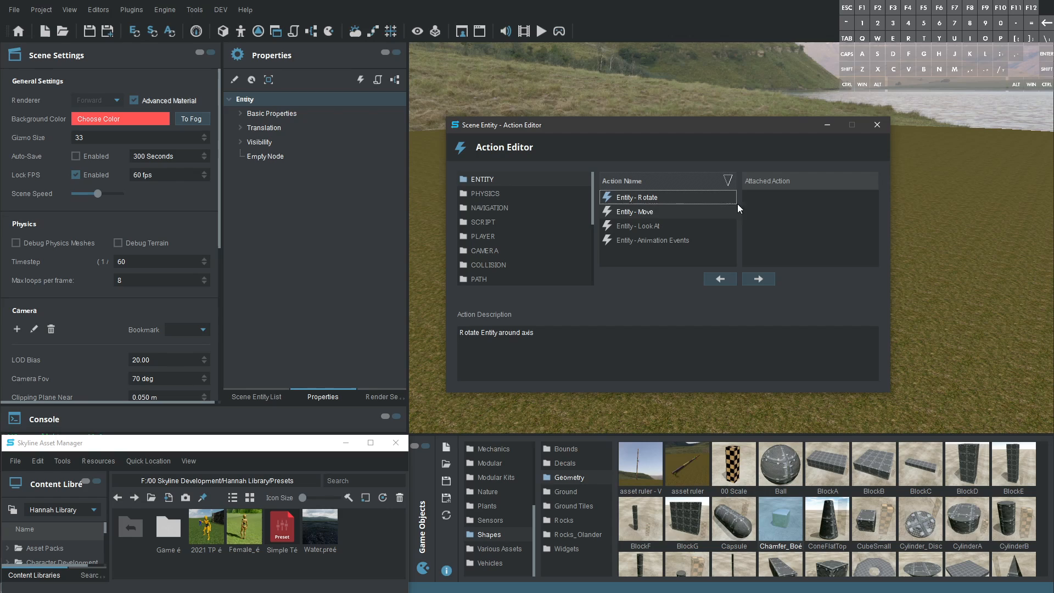
{"action": "double_click", "coordinate": [636, 197]}
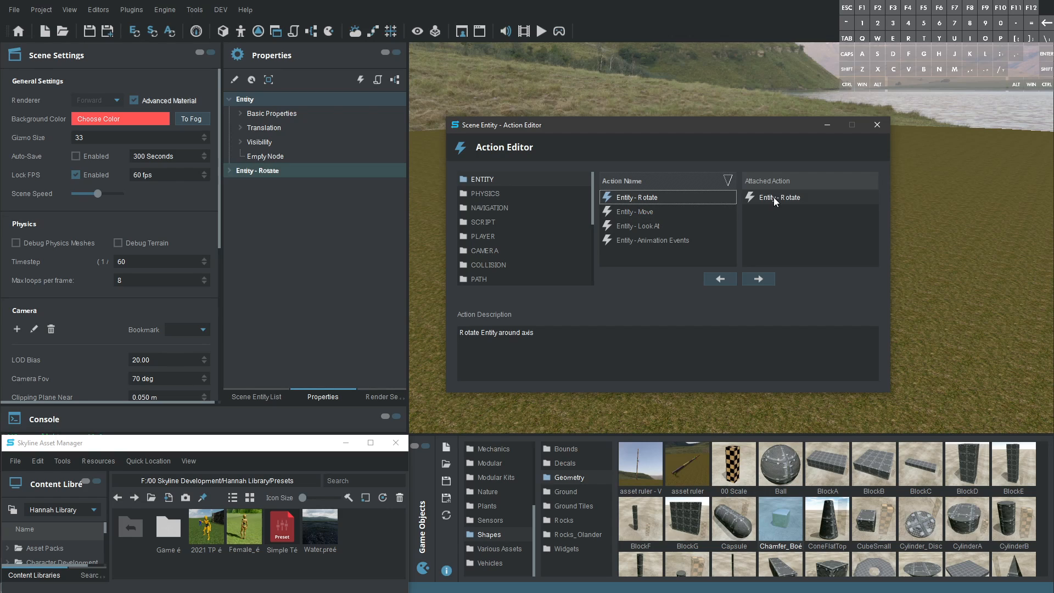
{"action": "left_click", "coordinate": [818, 201]}
{"action": "left_click", "coordinate": [724, 279]}
{"action": "left_click", "coordinate": [762, 279]}
{"action": "left_click", "coordinate": [876, 125]}
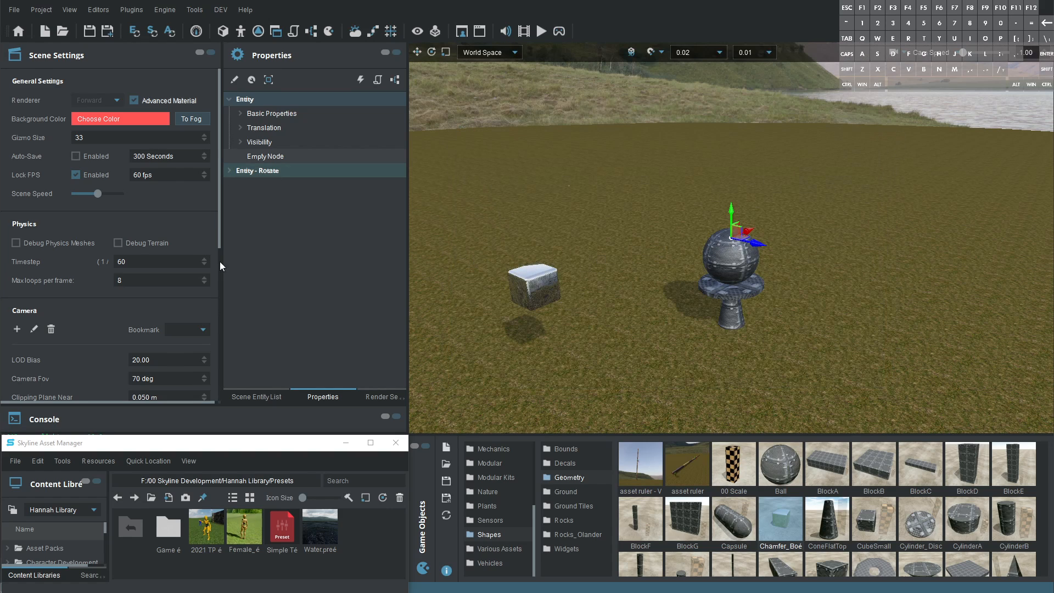
Step: Run the scene simulation, raise the empty node's Entity - Rotate SpeedY slightly to adjust the box's orbit, and stop the simulation
{"action": "left_click", "coordinate": [257, 397]}
{"action": "left_click", "coordinate": [309, 393]}
{"action": "left_click", "coordinate": [228, 170]}
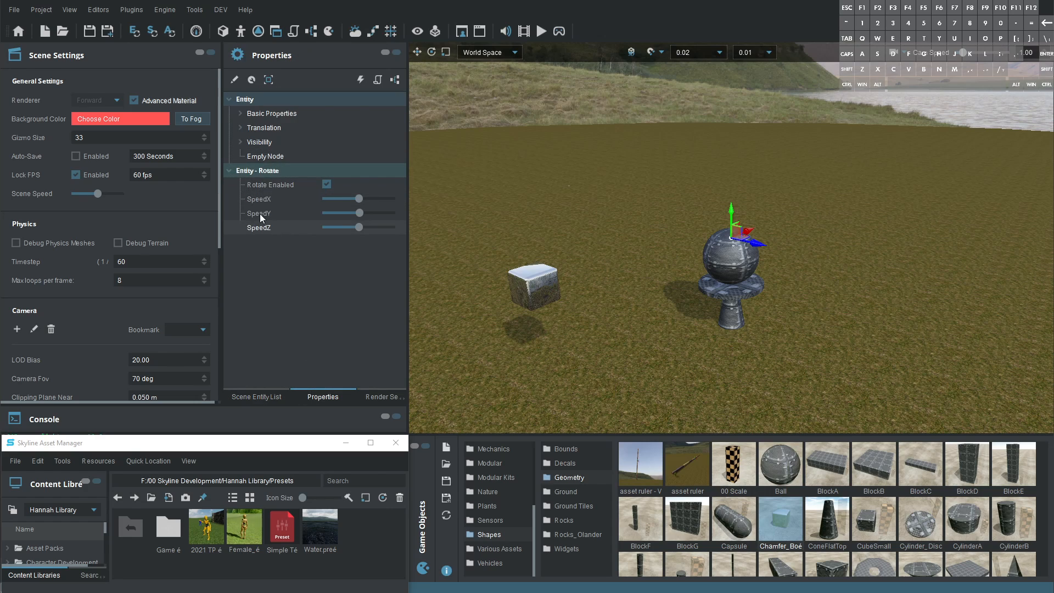
{"action": "left_click", "coordinate": [327, 184]}
{"action": "left_click", "coordinate": [523, 31]}
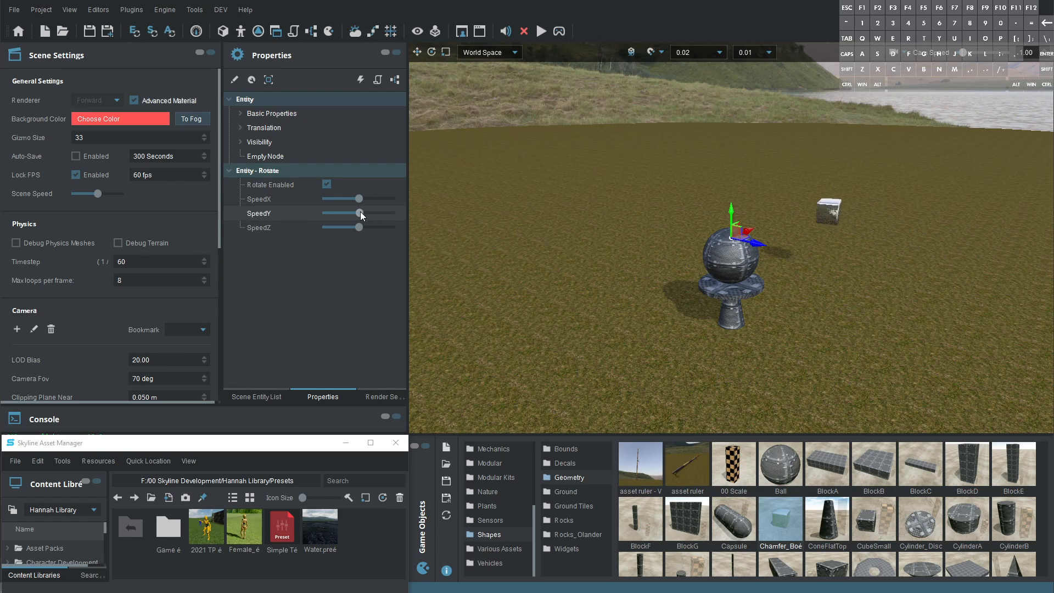
{"action": "mouse_move", "coordinate": [360, 214]}
{"action": "left_mouse_down"}
{"action": "mouse_move", "coordinate": [358, 227]}
{"action": "mouse_move", "coordinate": [373, 213]}
{"action": "mouse_move", "coordinate": [365, 223]}
{"action": "left_mouse_up"}
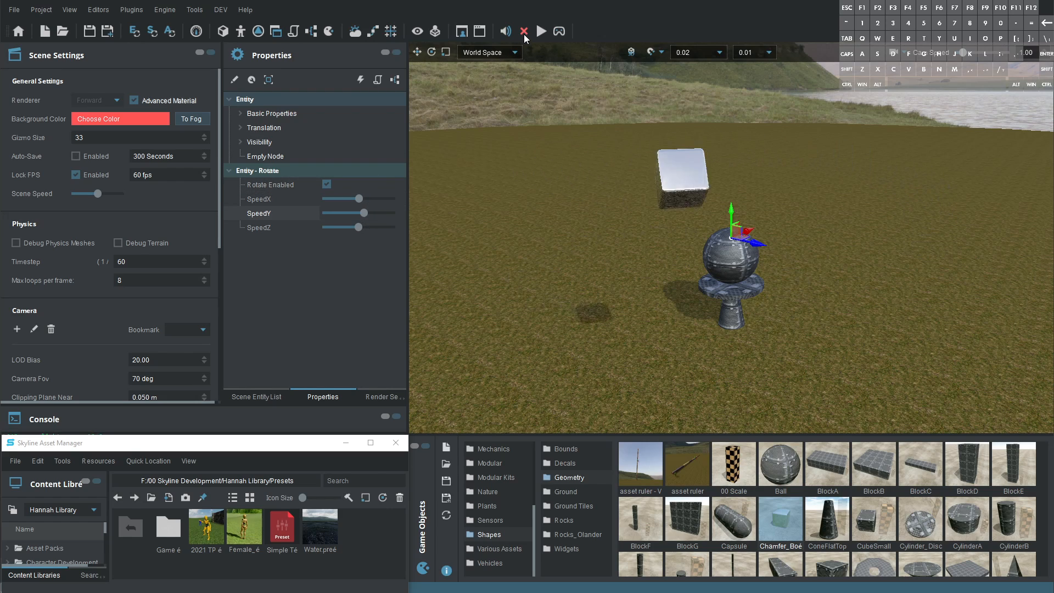
{"action": "left_click", "coordinate": [524, 31]}
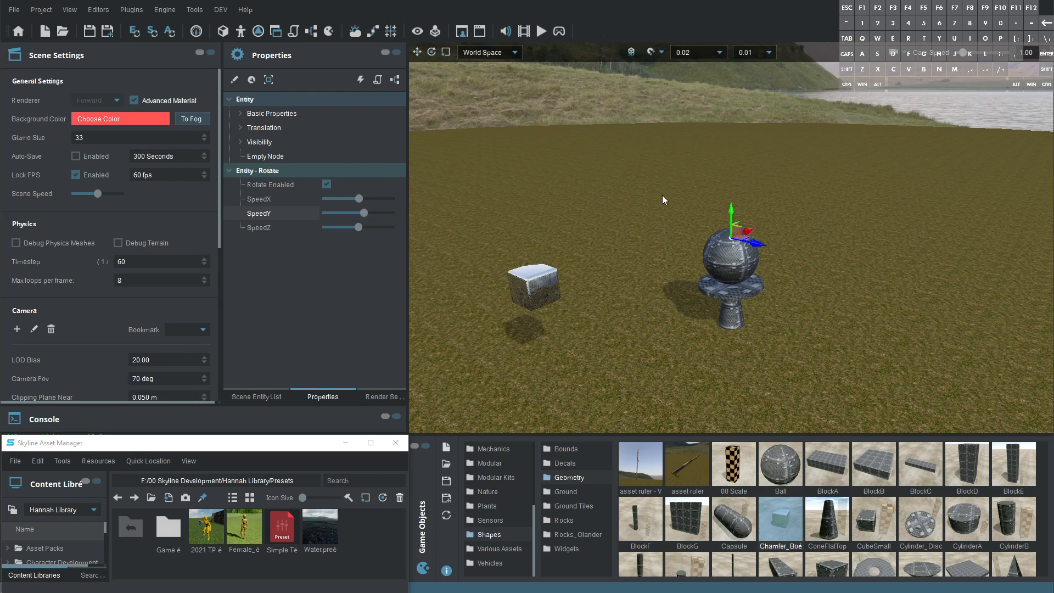
Step: Remove the PhysX RigidBody action from the chamfered box in the Action Editor
{"action": "left_click", "coordinate": [531, 290]}
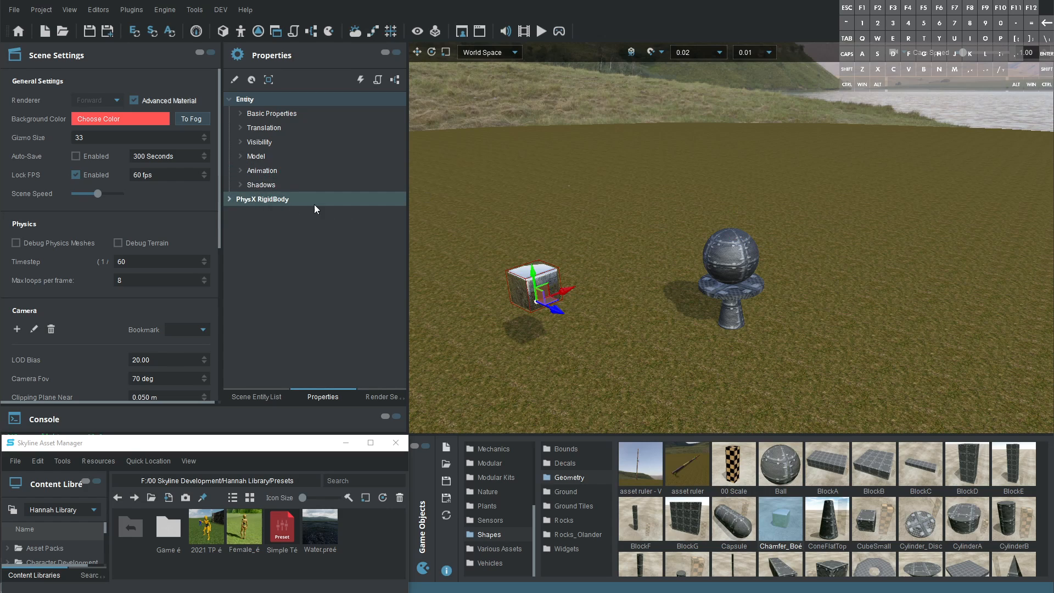
{"action": "left_click", "coordinate": [360, 80]}
{"action": "left_click", "coordinate": [640, 86]}
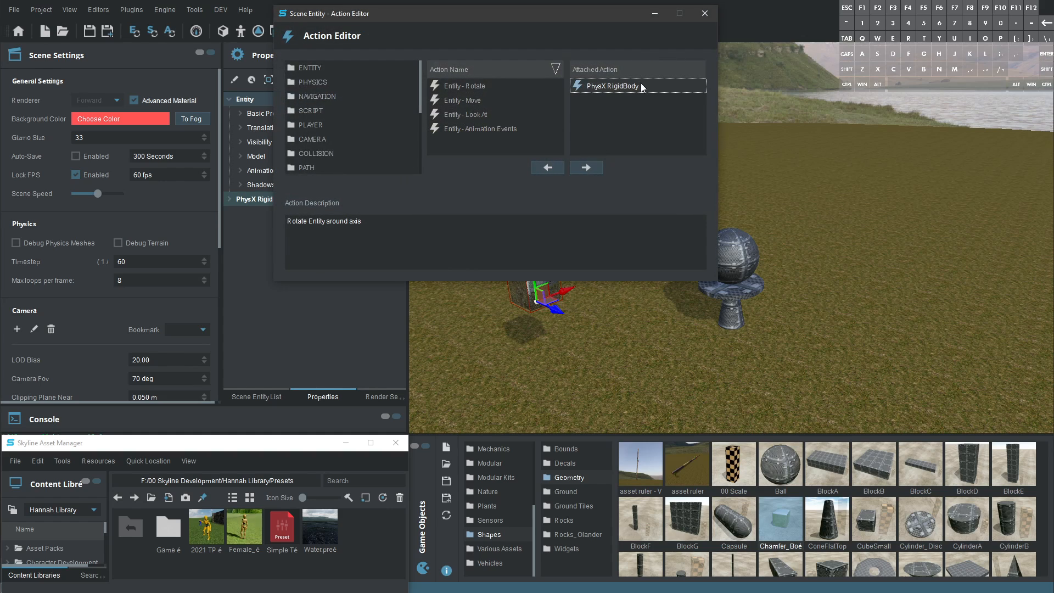
{"action": "left_click_drag", "start_coordinate": [531, 12], "coordinate": [693, 132]}
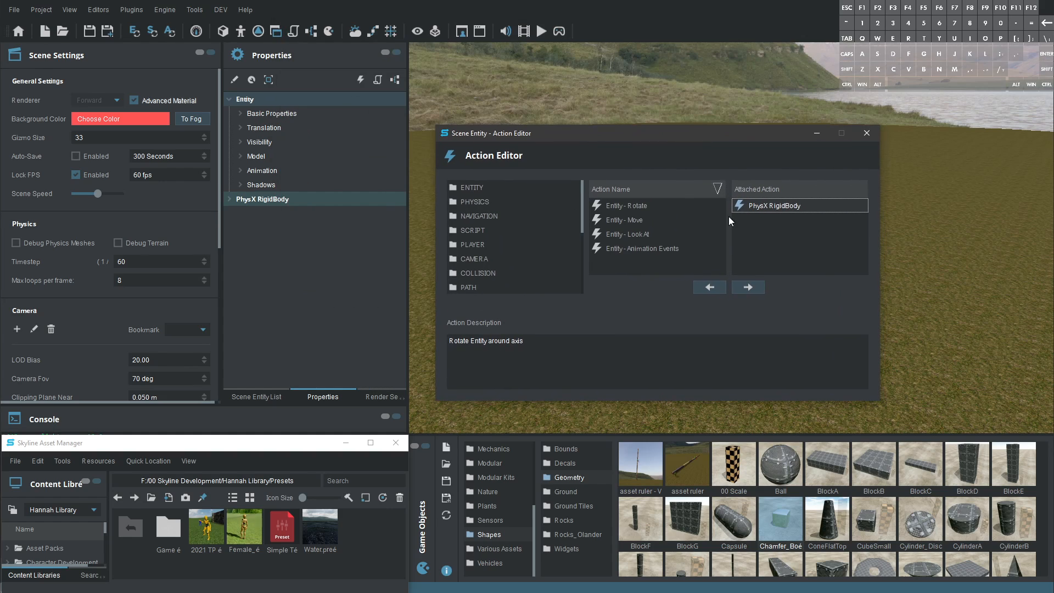
{"action": "left_click", "coordinate": [698, 286]}
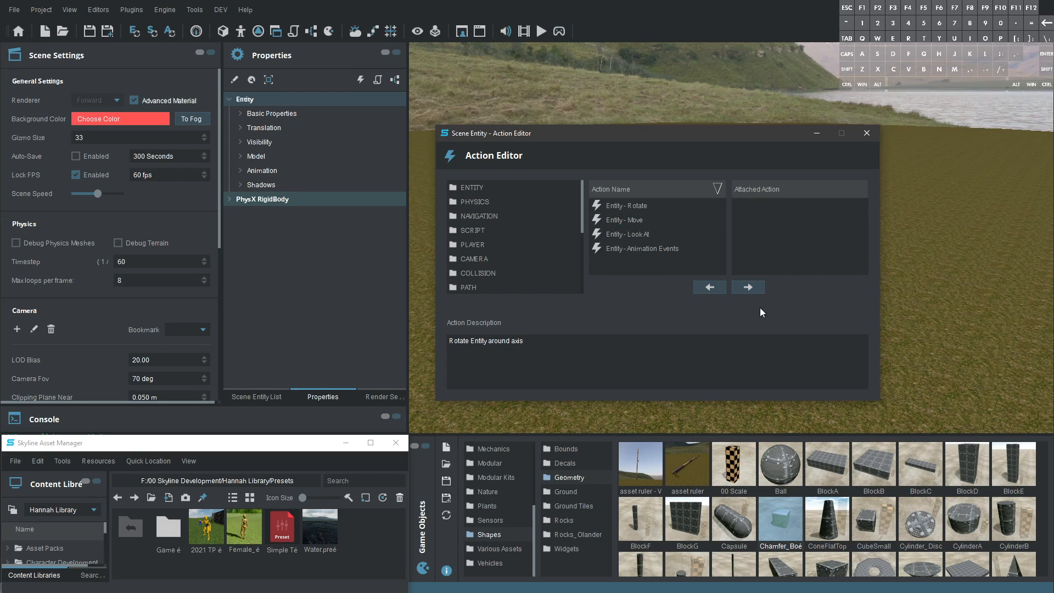
{"action": "left_click", "coordinate": [865, 133]}
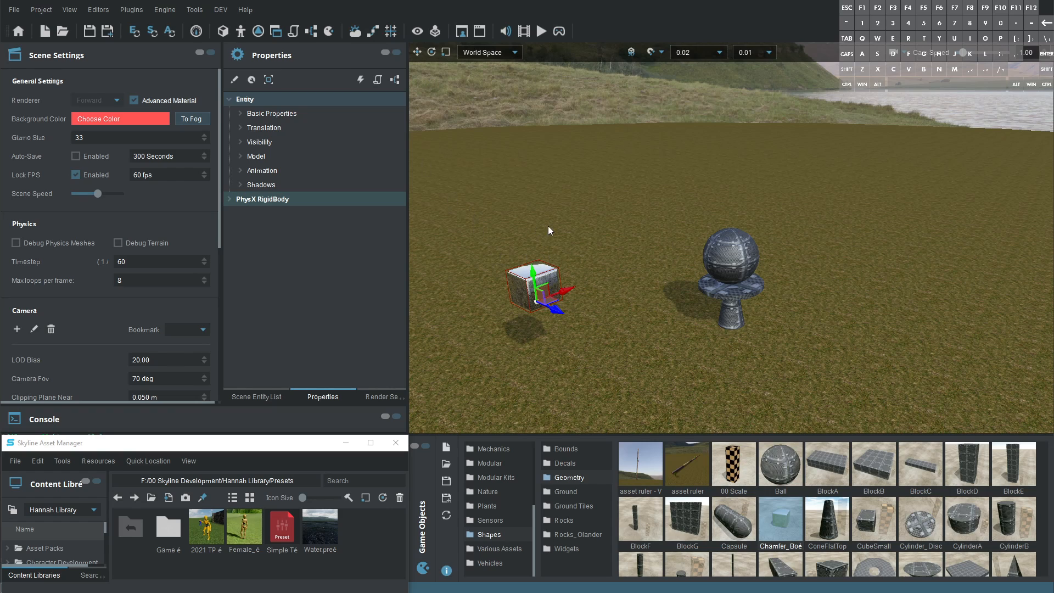
Step: Reselect the chamfered box and add an Entity Rotator action to it
{"action": "left_click", "coordinate": [538, 280]}
{"action": "left_click", "coordinate": [538, 280]}
{"action": "right_click", "coordinate": [541, 275]}
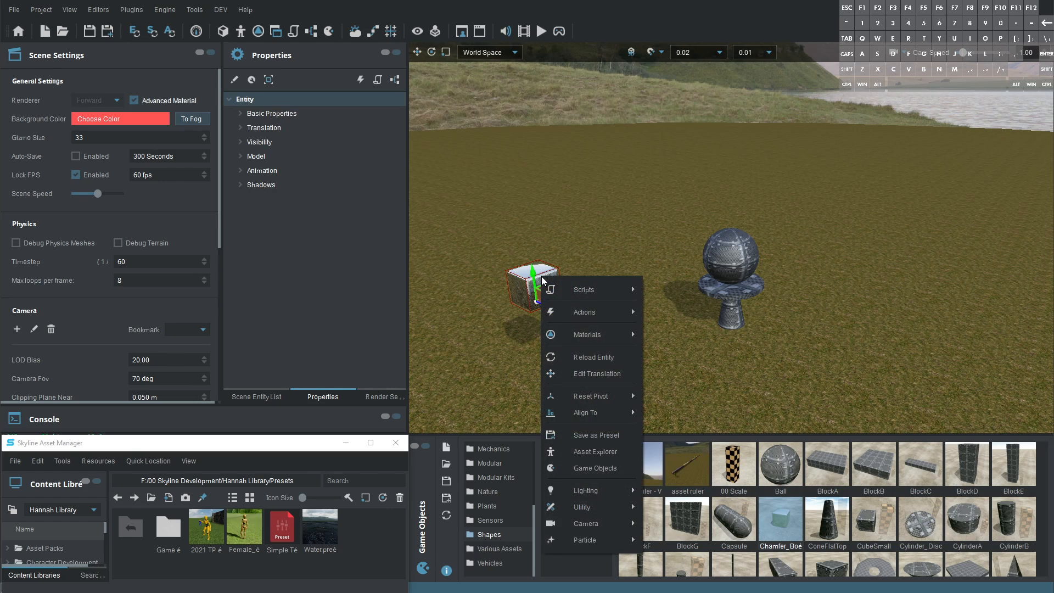
{"action": "mouse_move", "coordinate": [590, 314]}
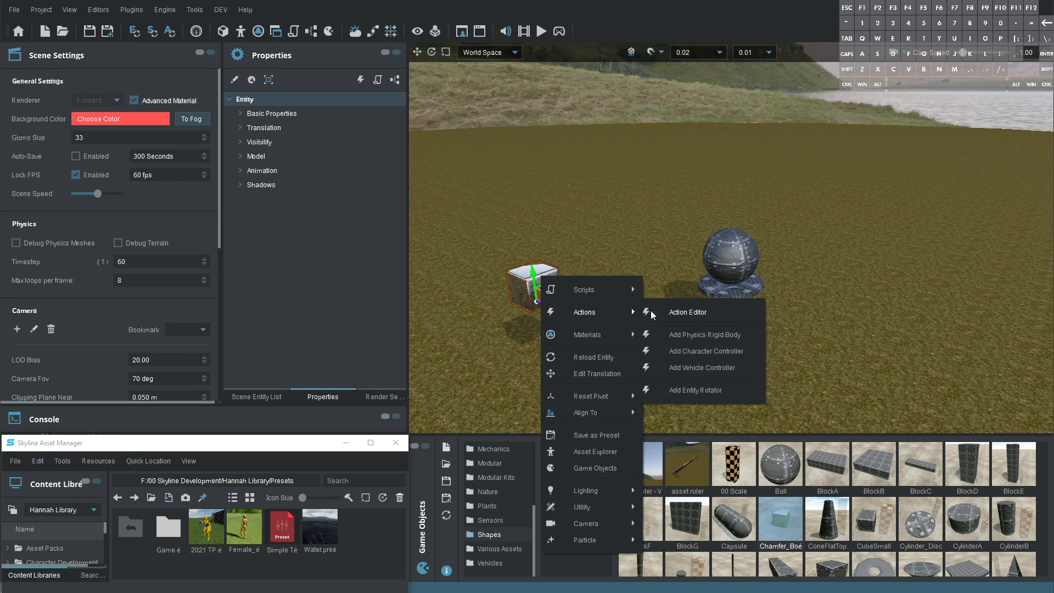
{"action": "left_click", "coordinate": [694, 390]}
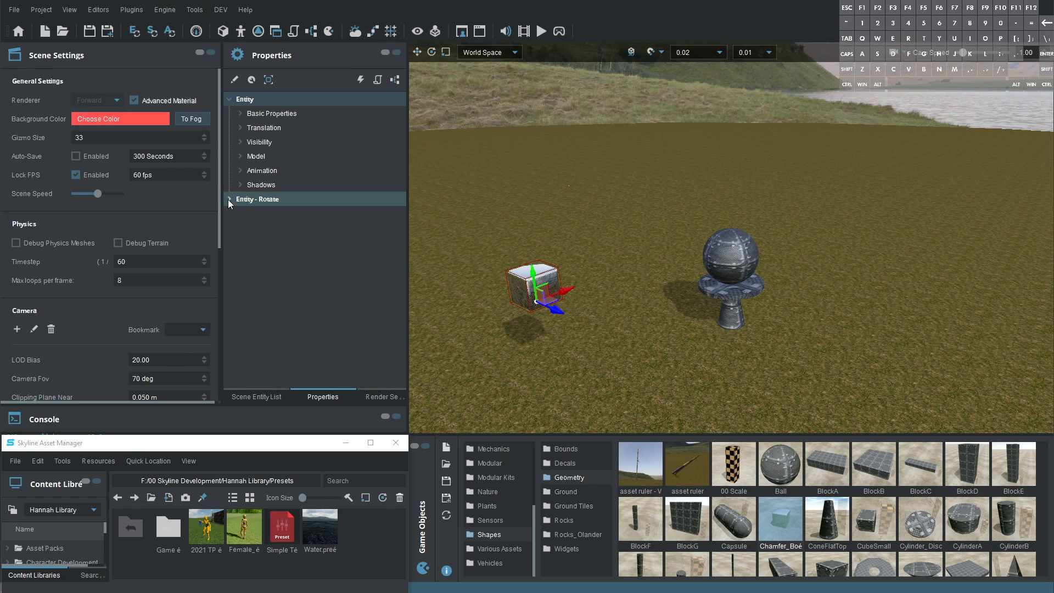
Step: Lower the box's rotation SpeedX slightly, raise SpeedY and SpeedZ slightly, and preview the spin in a short simulation
{"action": "left_click", "coordinate": [228, 199]}
{"action": "left_click", "coordinate": [354, 228]}
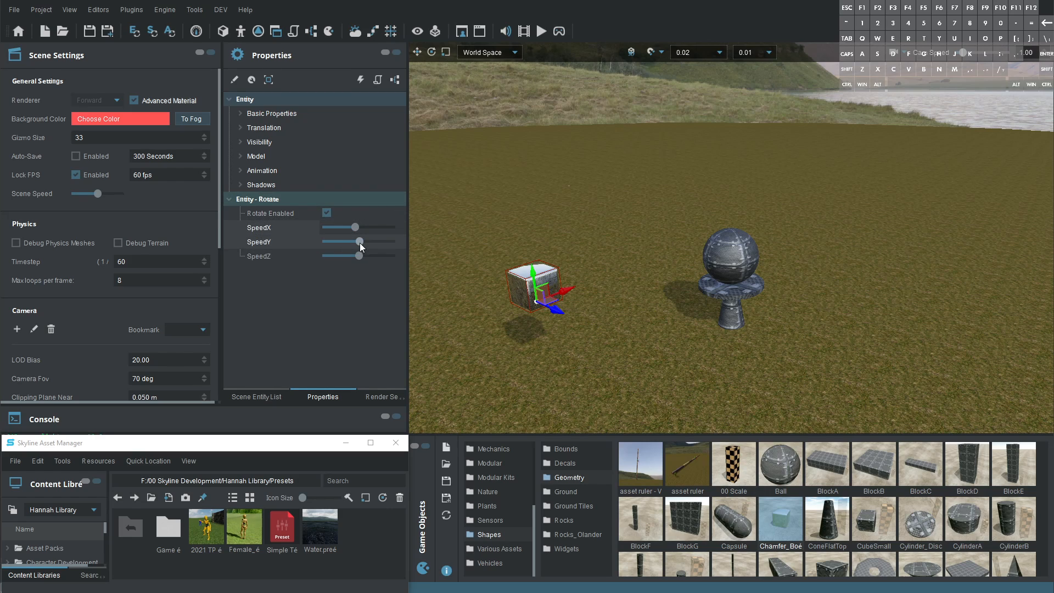
{"action": "left_click", "coordinate": [361, 242]}
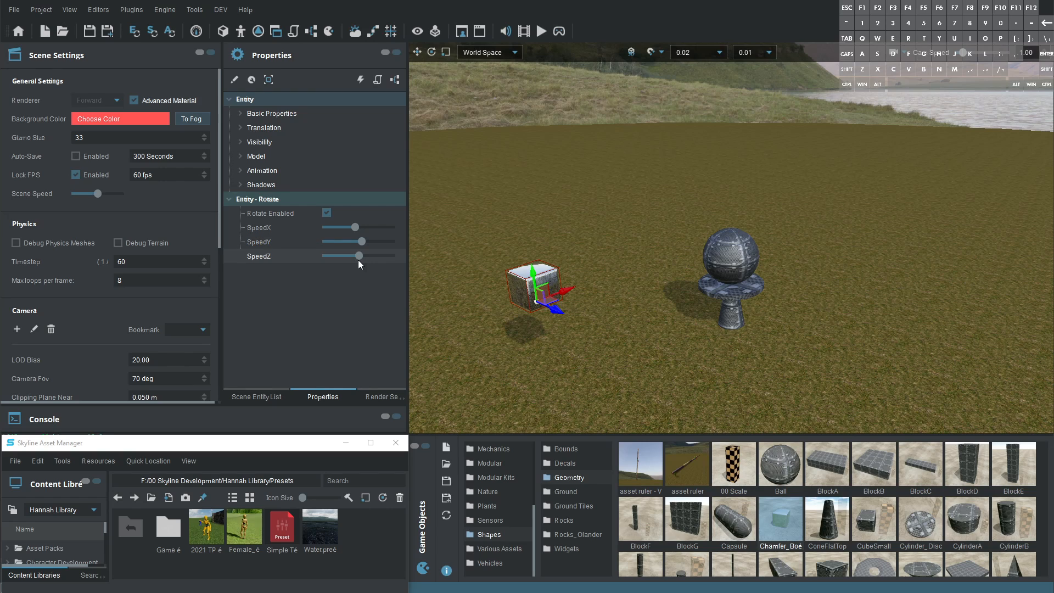
{"action": "left_click", "coordinate": [541, 29]}
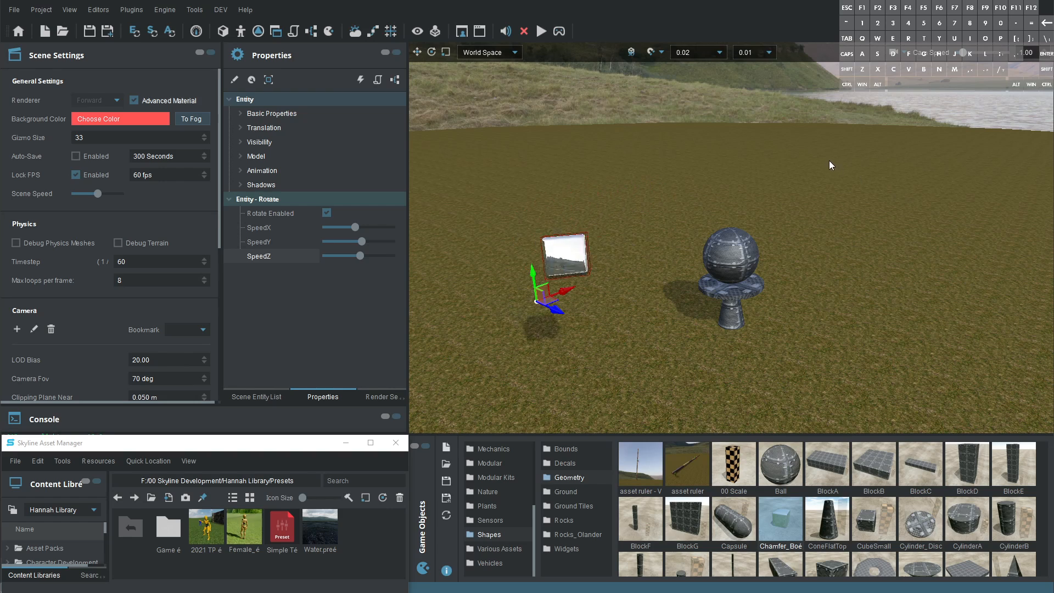
{"action": "left_click", "coordinate": [524, 31]}
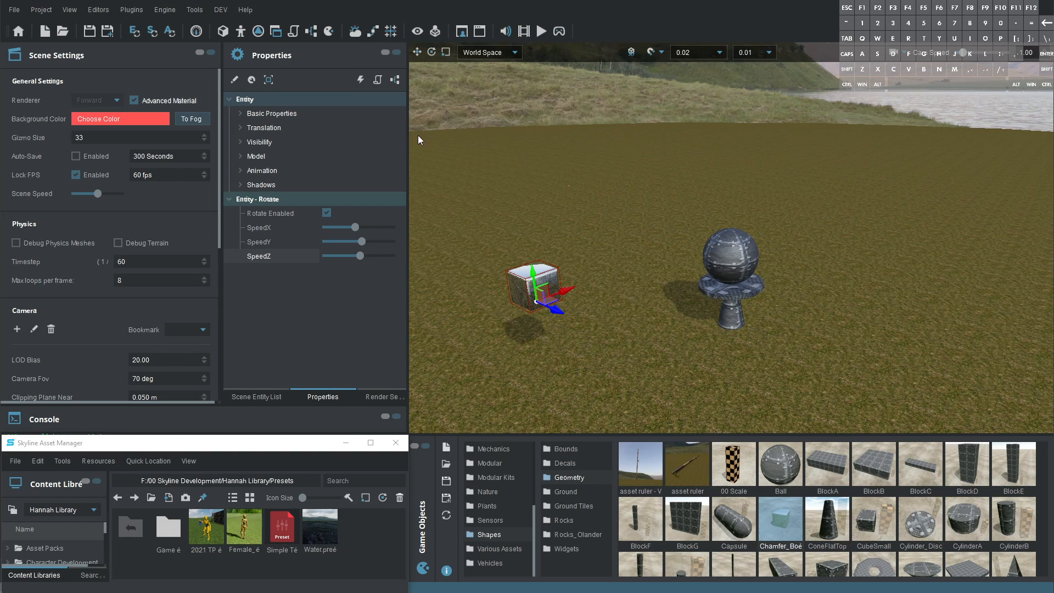
Step: Parent the Default - Empty Node to ConeFlatTop and shift the cone with all its children along the Z axis
{"action": "left_click", "coordinate": [256, 396]}
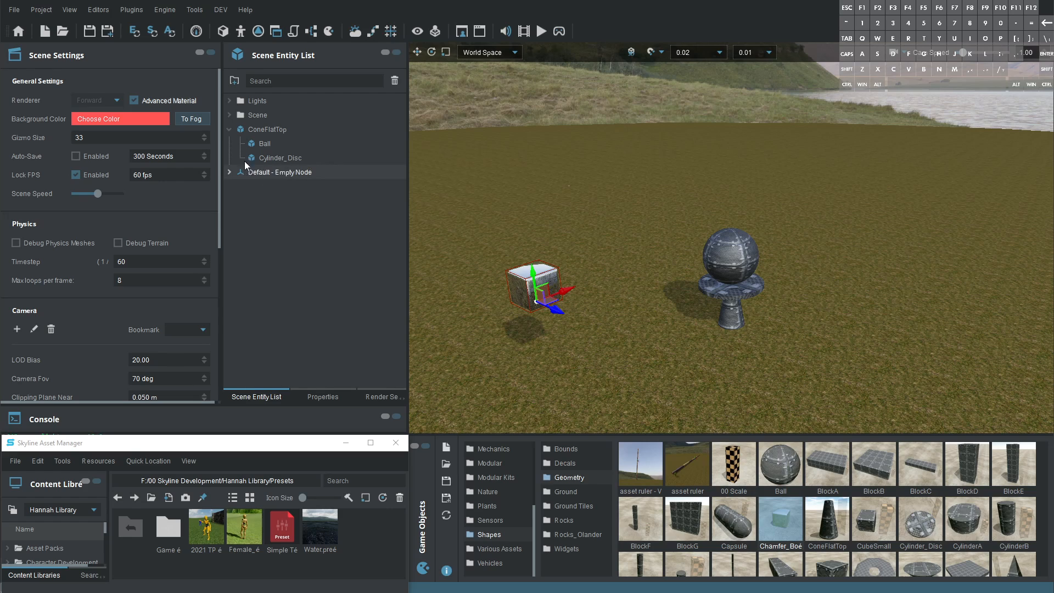
{"action": "left_click_drag", "start_coordinate": [253, 172], "coordinate": [284, 127]}
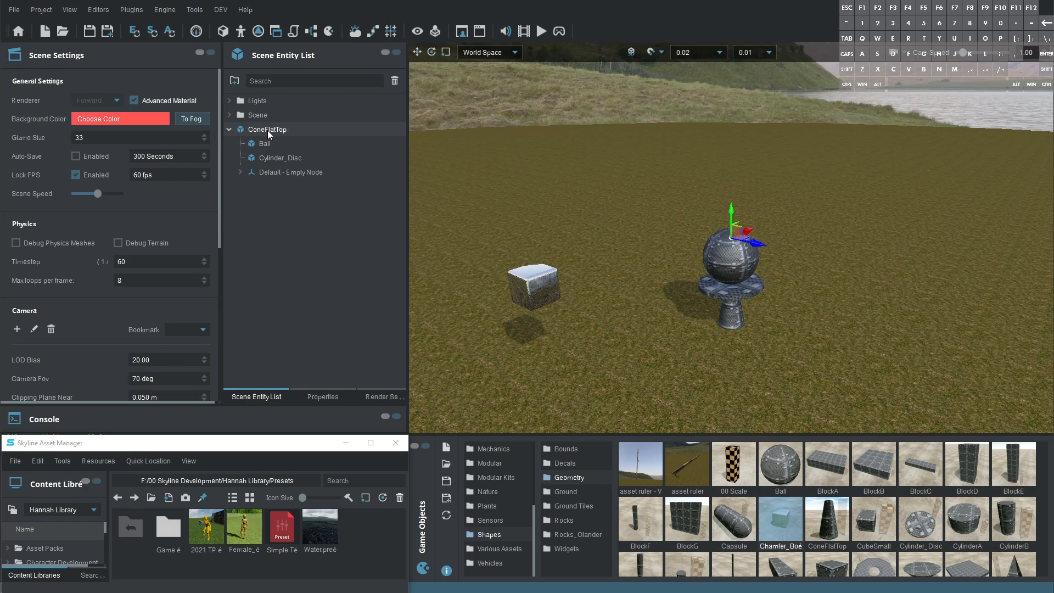
{"action": "left_click", "coordinate": [263, 132]}
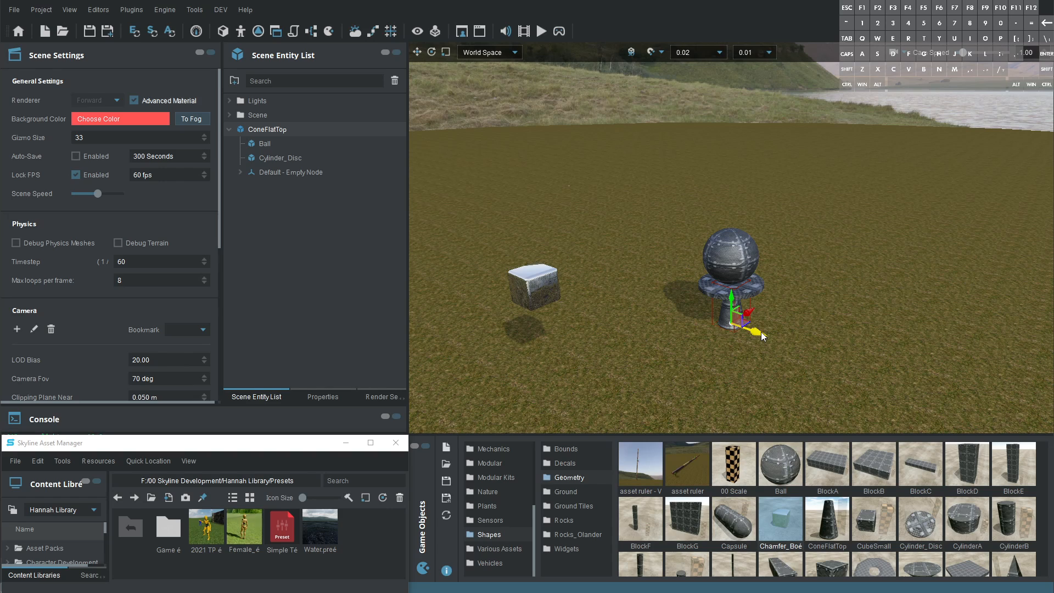
{"action": "left_click_drag", "start_coordinate": [757, 331], "coordinate": [733, 325]}
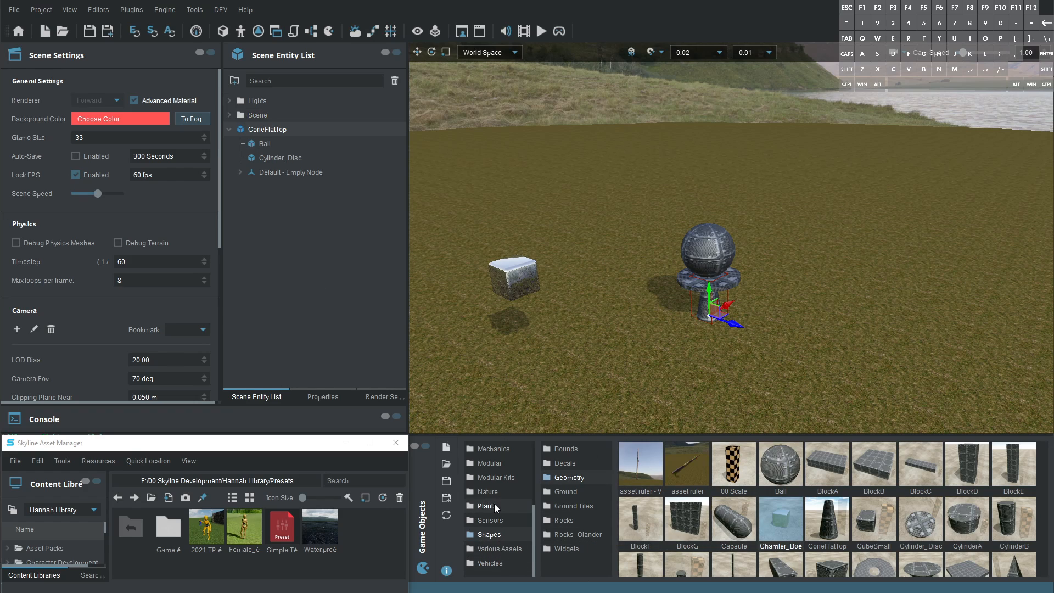
Step: Place a single Default FairyDust effect from the Magic effects on the ground between the box and the cone
{"action": "scroll", "coordinate": [492, 499], "scroll_direction": "up", "scroll_amount": 2}
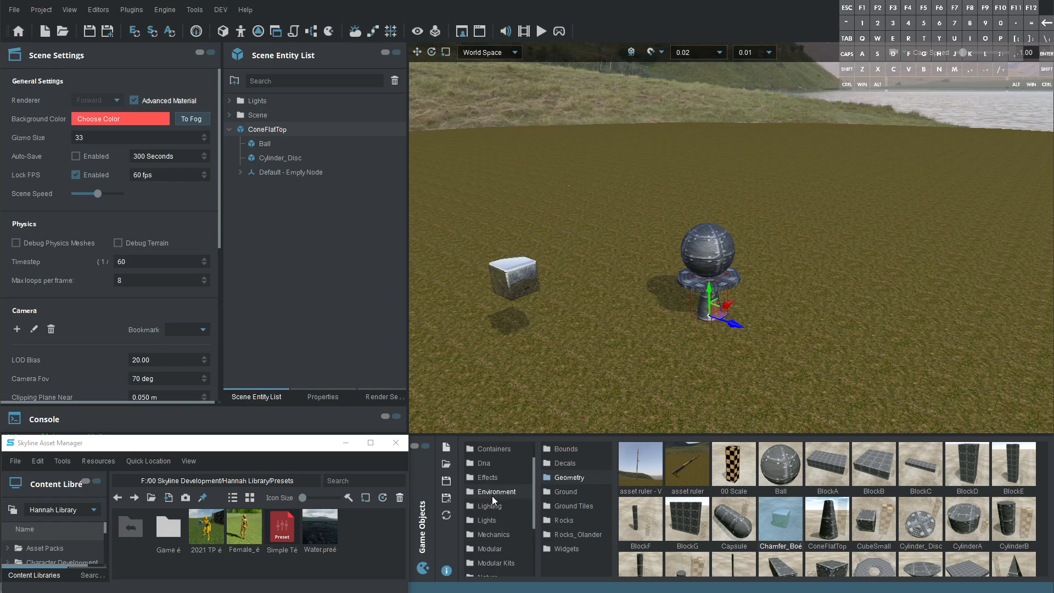
{"action": "left_click", "coordinate": [517, 477]}
{"action": "left_click", "coordinate": [565, 490]}
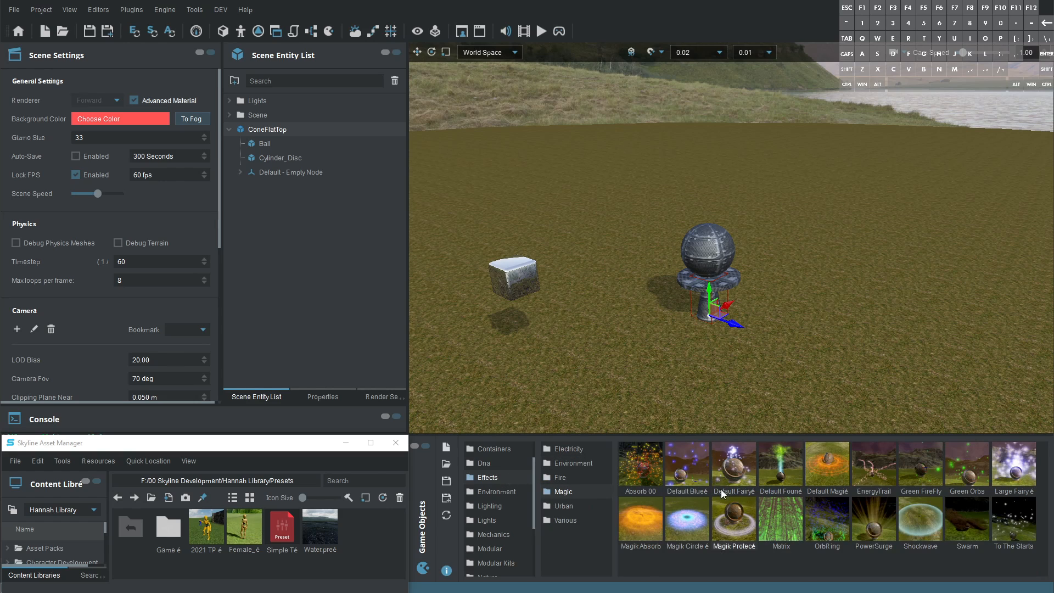
{"action": "left_click", "coordinate": [733, 481]}
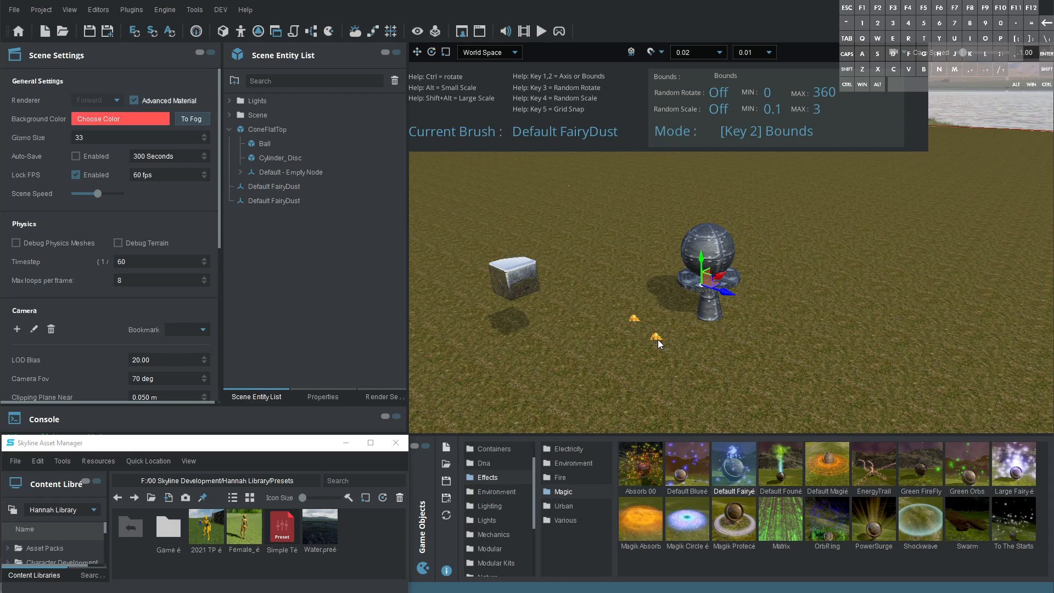
{"action": "key", "text": "f"}
{"action": "left_click", "coordinate": [633, 317]}
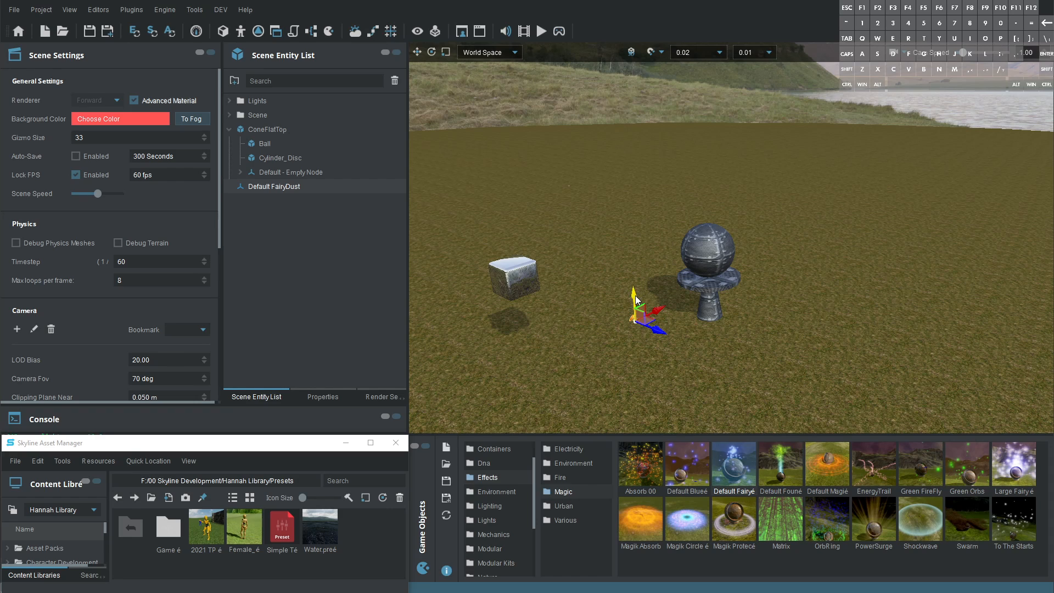
Step: Move the Default FairyDust effect onto the chamfered box and parent it to Chamfer_Box1B
{"action": "mouse_move", "coordinate": [657, 330]}
{"action": "left_mouse_down"}
{"action": "mouse_move", "coordinate": [646, 266]}
{"action": "mouse_move", "coordinate": [531, 265]}
{"action": "mouse_move", "coordinate": [492, 301]}
{"action": "mouse_move", "coordinate": [652, 347]}
{"action": "mouse_move", "coordinate": [654, 336]}
{"action": "left_mouse_up"}
{"action": "left_click_drag", "start_coordinate": [740, 249], "coordinate": [755, 222], "text": "alt"}
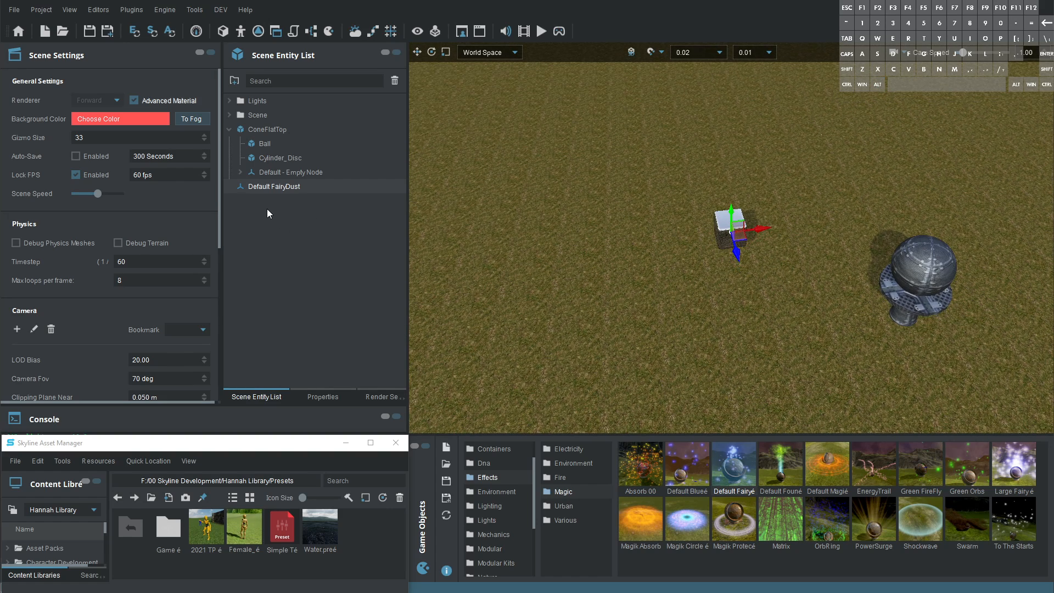
{"action": "left_click", "coordinate": [240, 171]}
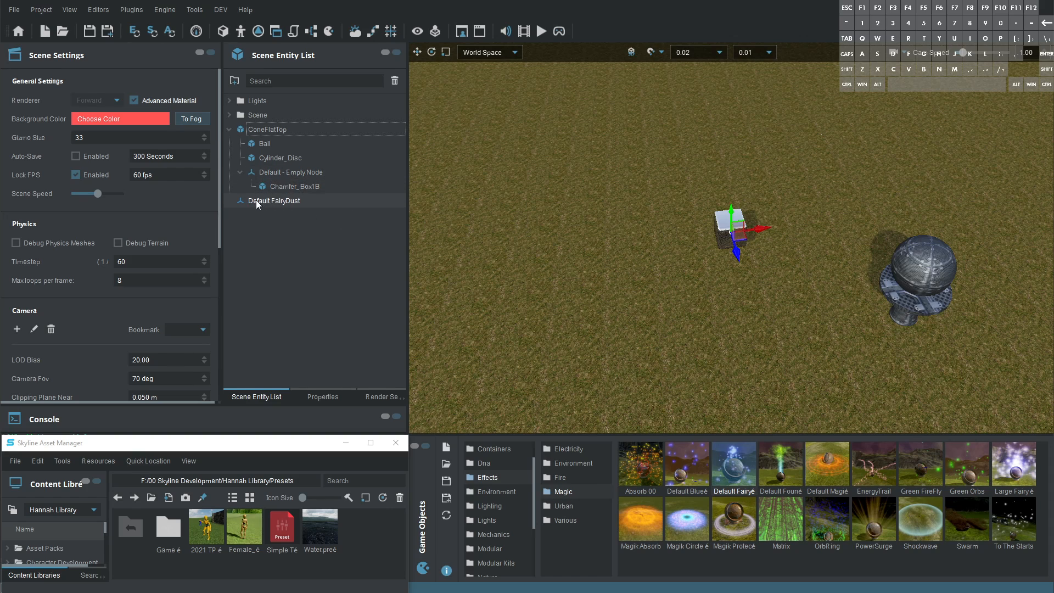
{"action": "left_click_drag", "start_coordinate": [255, 200], "coordinate": [301, 187]}
{"action": "left_click", "coordinate": [250, 187]}
Step: Preview the orbiting box with its fairy dust trail in a short simulation, then stop it
{"action": "right_click_drag", "start_coordinate": [597, 205], "coordinate": [524, 187]}
{"action": "scroll", "coordinate": [703, 309], "scroll_direction": "up", "scroll_amount": 5}
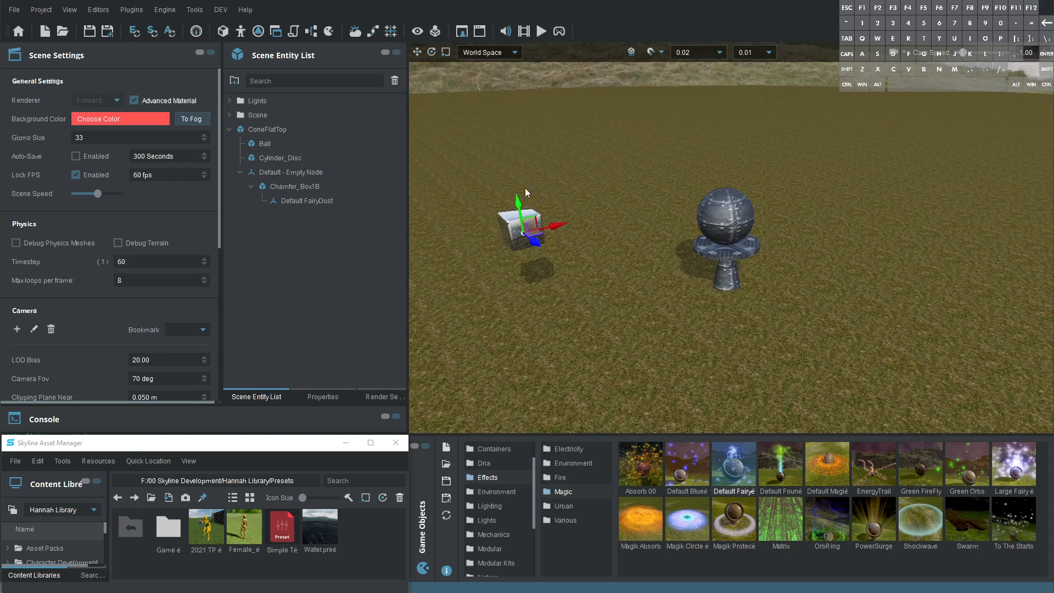
{"action": "left_click", "coordinate": [523, 32]}
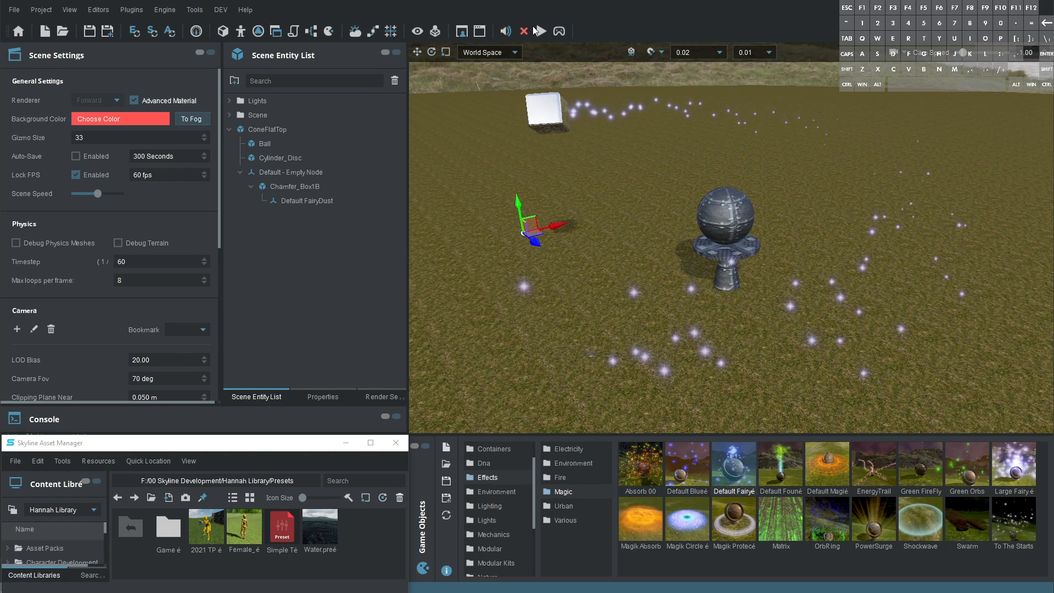
{"action": "left_click", "coordinate": [526, 30]}
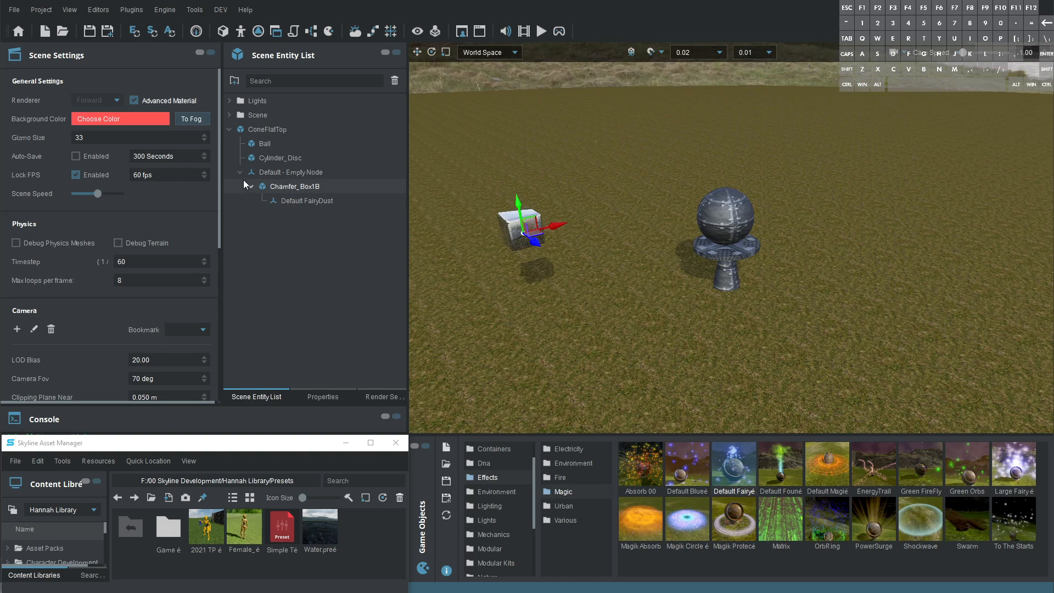
Step: Collapse the ConeFlatTop hierarchy and rename its root entity as mad
{"action": "left_click", "coordinate": [230, 131]}
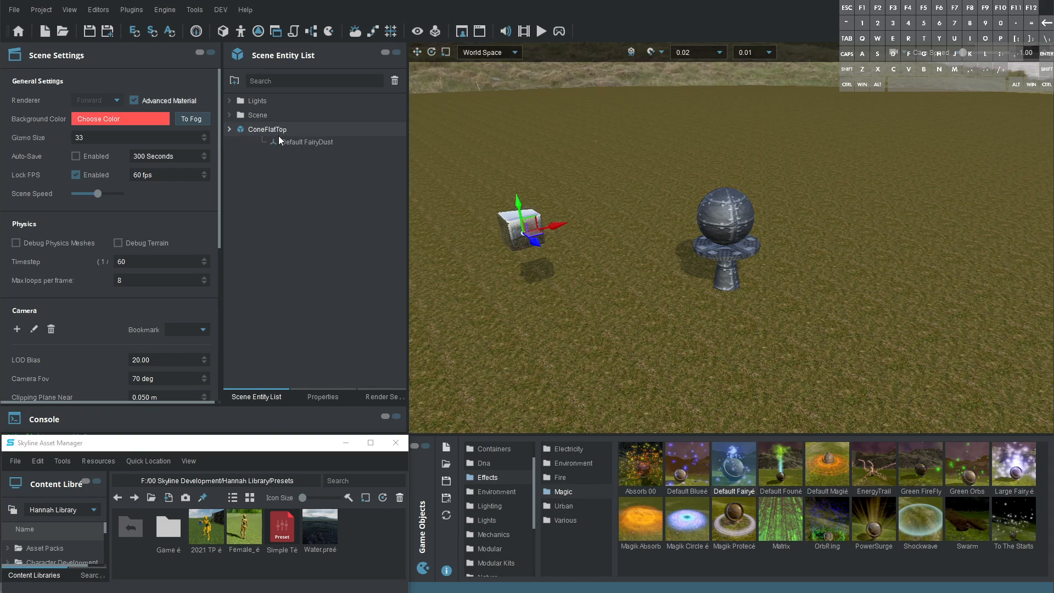
{"action": "left_click", "coordinate": [266, 131]}
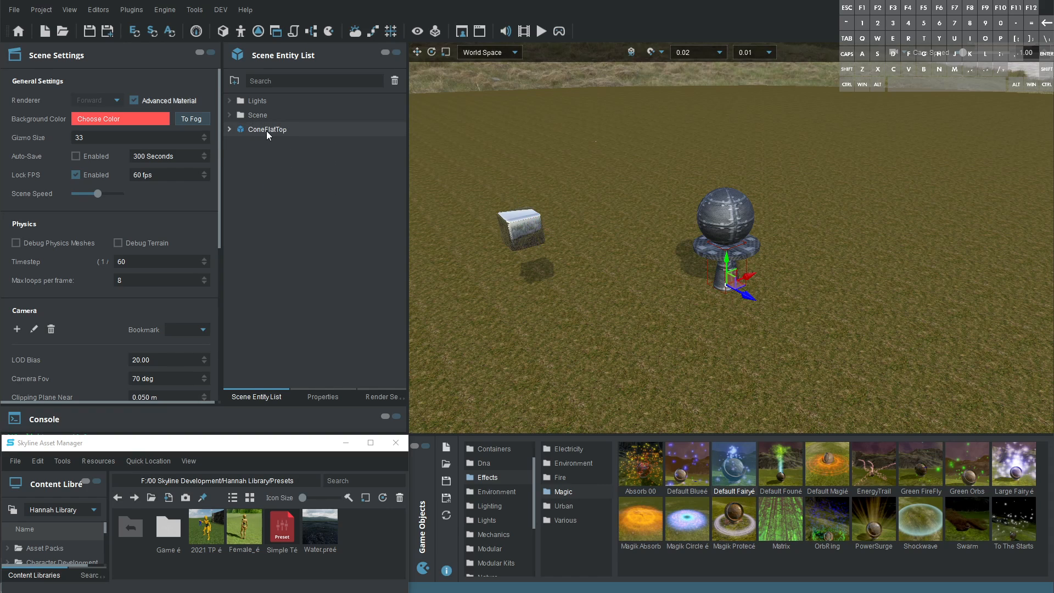
{"action": "right_click", "coordinate": [272, 130]}
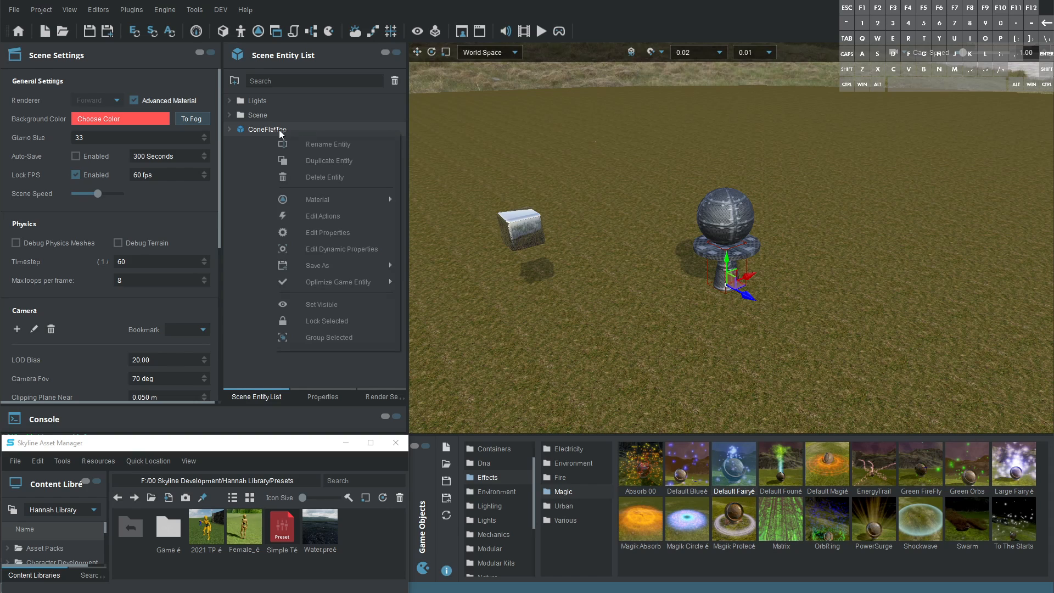
{"action": "left_click", "coordinate": [328, 143]}
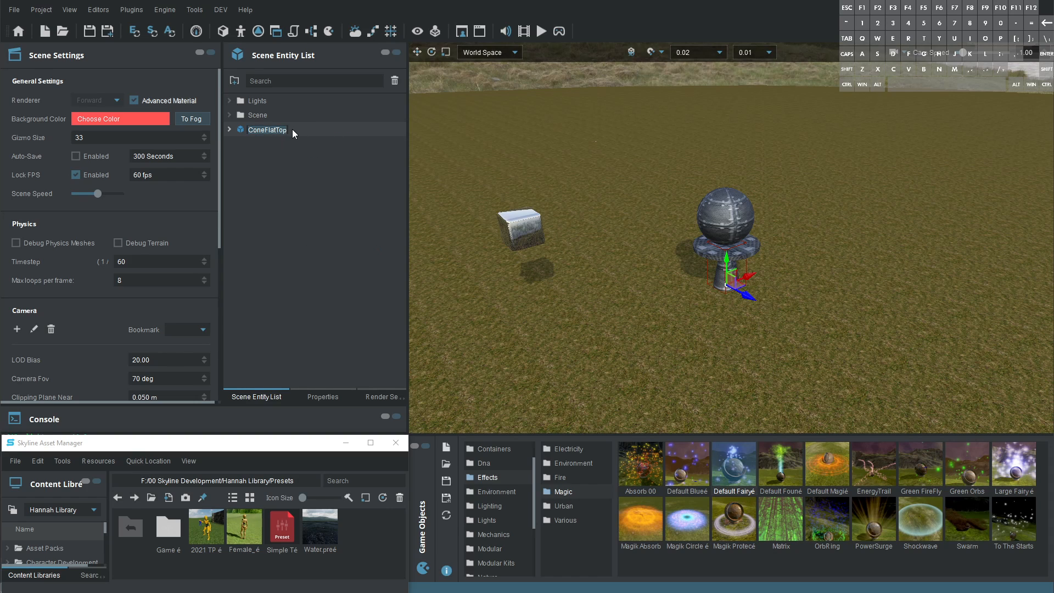
{"action": "type", "text": "mad"}
{"action": "key", "text": "Return"}
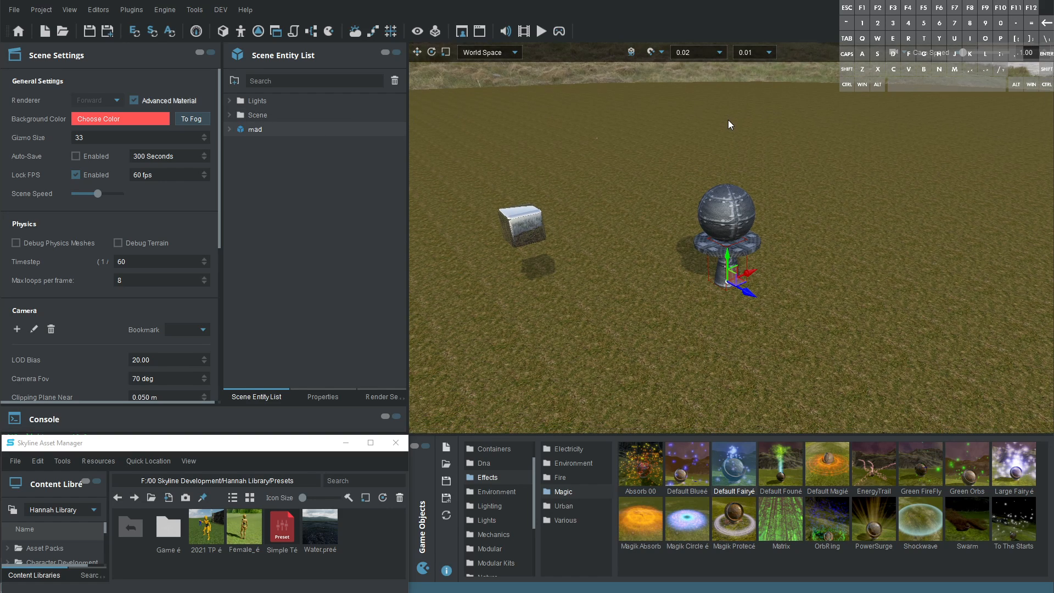
Step: Save the mad hierarchy as a preset in the Hannah Library's Presets folder and accept adding the directory to the resource lists
{"action": "right_click_drag", "start_coordinate": [727, 119], "coordinate": [715, 137]}
{"action": "right_click_drag", "start_coordinate": [903, 250], "coordinate": [920, 191]}
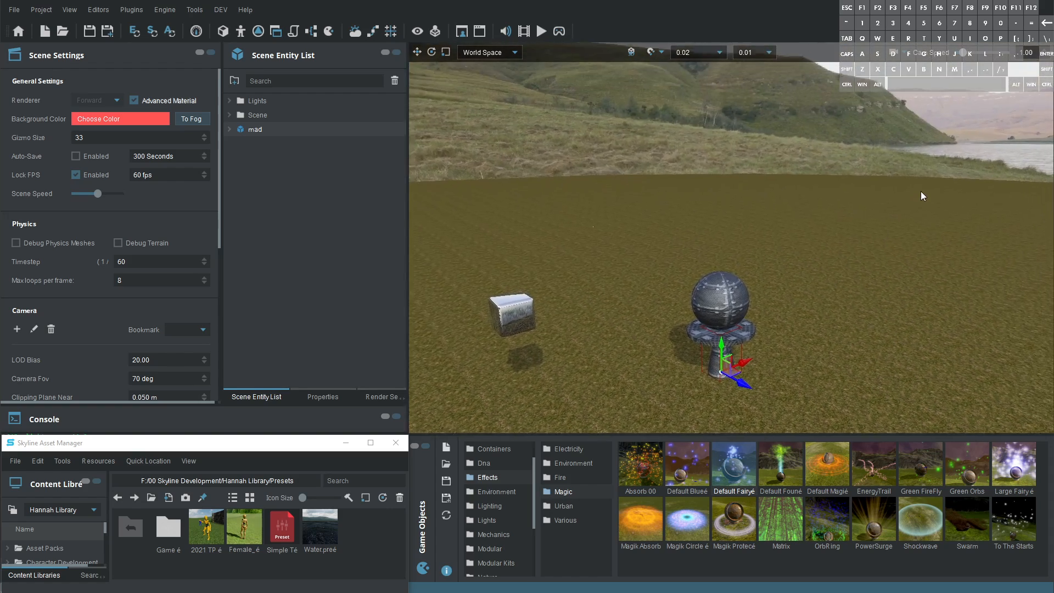
{"action": "right_click", "coordinate": [676, 156]}
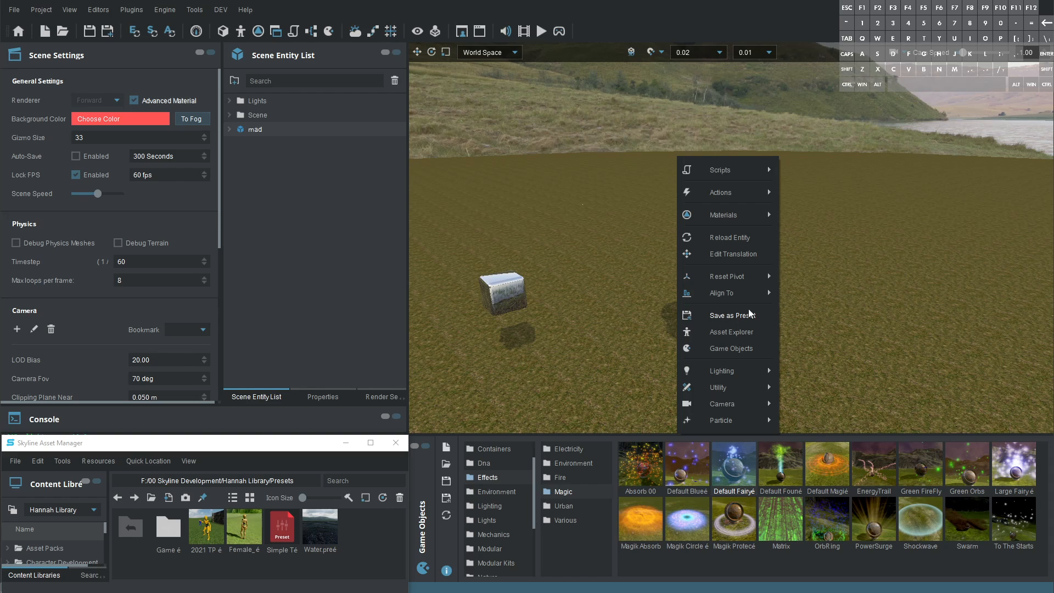
{"action": "left_click", "coordinate": [631, 144]}
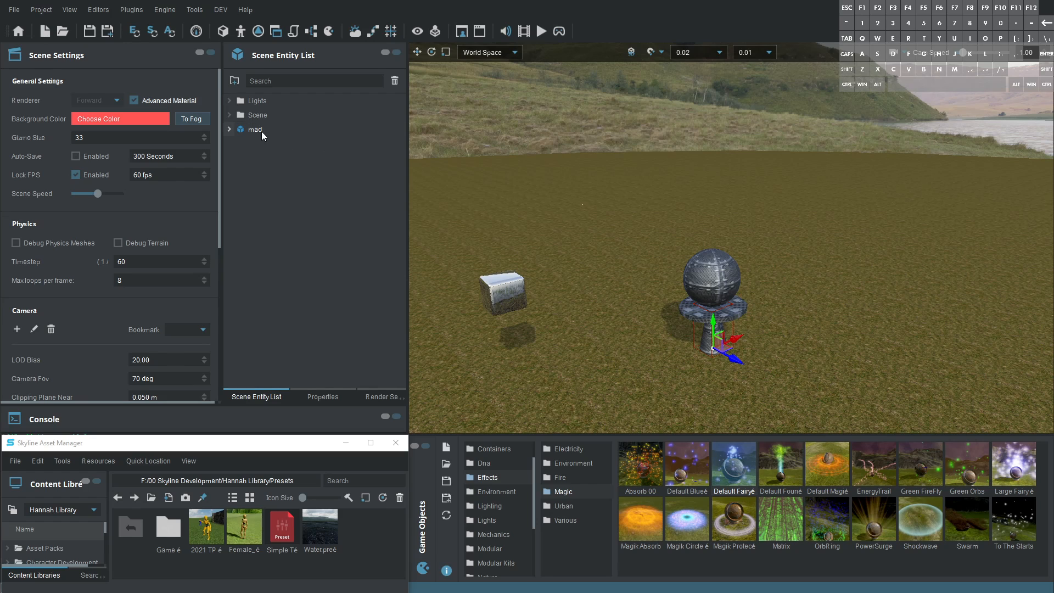
{"action": "left_click_drag", "start_coordinate": [258, 131], "coordinate": [370, 553]}
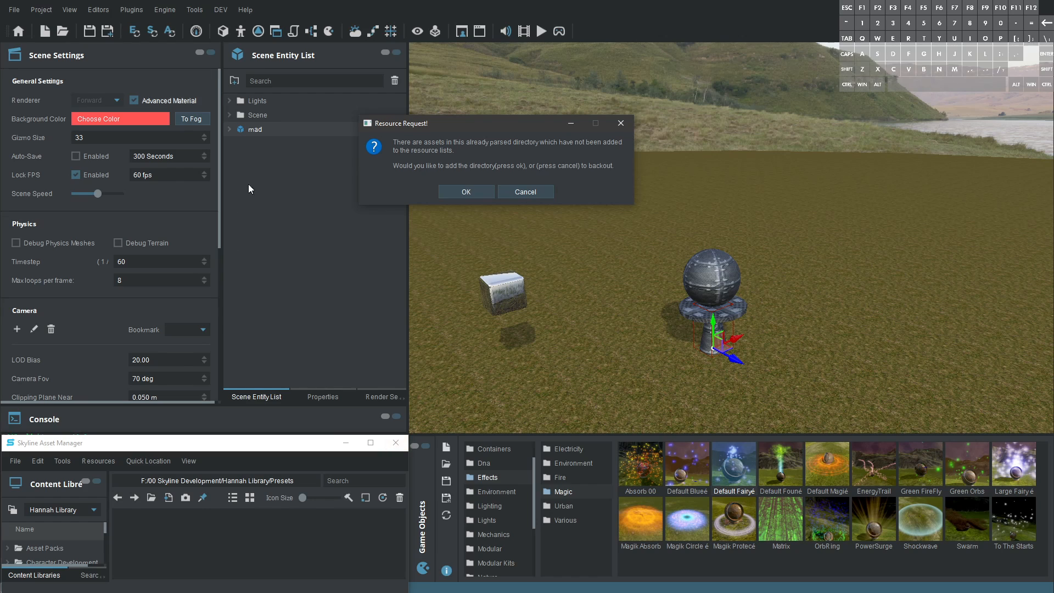
{"action": "left_click_drag", "start_coordinate": [512, 126], "coordinate": [560, 256]}
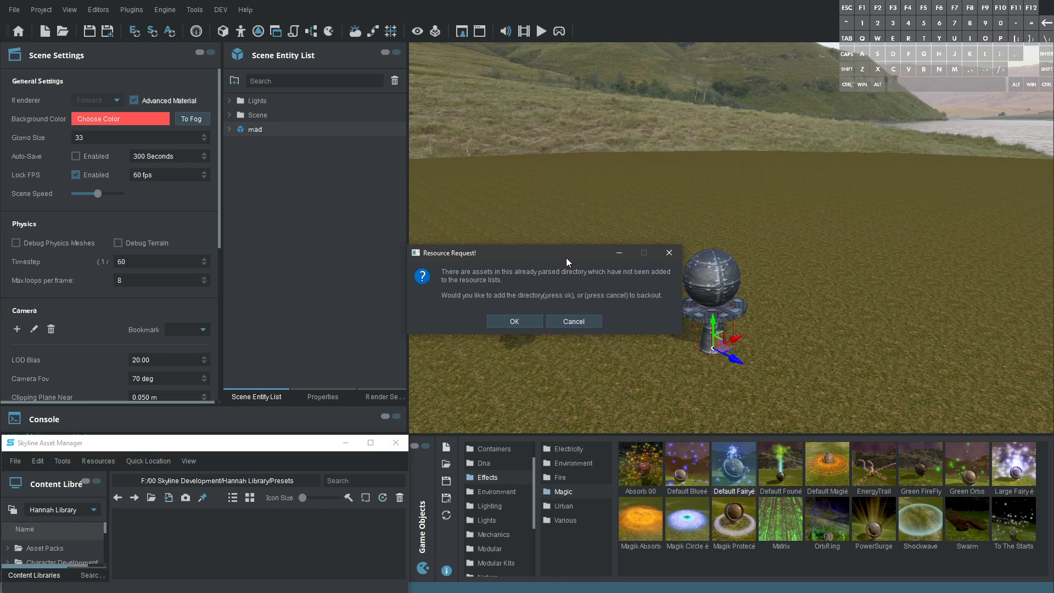
{"action": "left_click", "coordinate": [516, 321]}
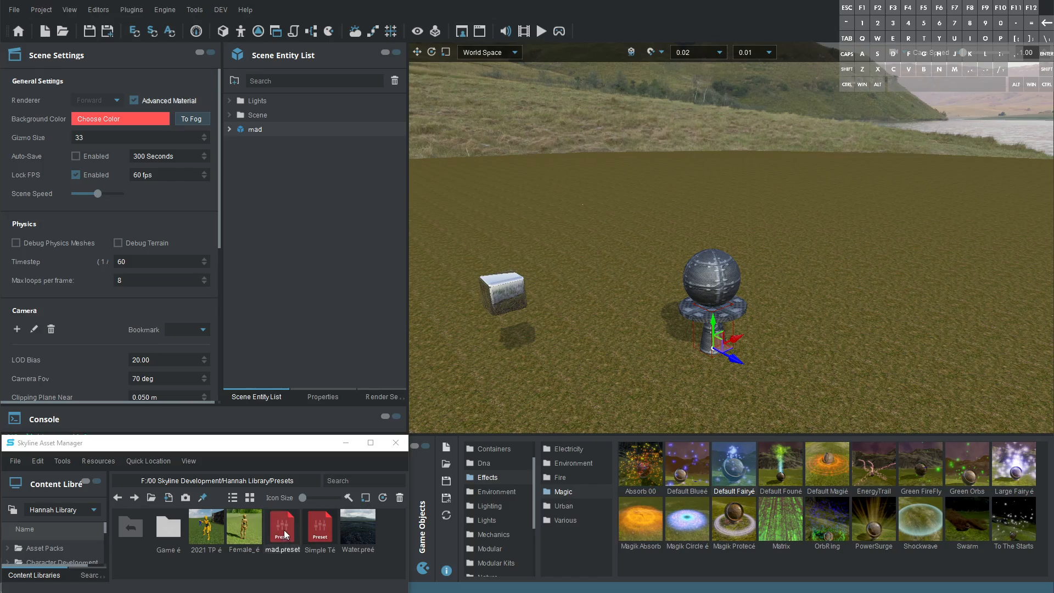
Step: Frame the ball and cone stack up close and capture that view as the thumbnail of mad.preset
{"action": "left_click_drag", "start_coordinate": [284, 533], "coordinate": [786, 357]}
{"action": "key", "text": "w"}
{"action": "right_click_drag", "start_coordinate": [786, 357], "coordinate": [693, 326]}
{"action": "left_click", "coordinate": [853, 396]}
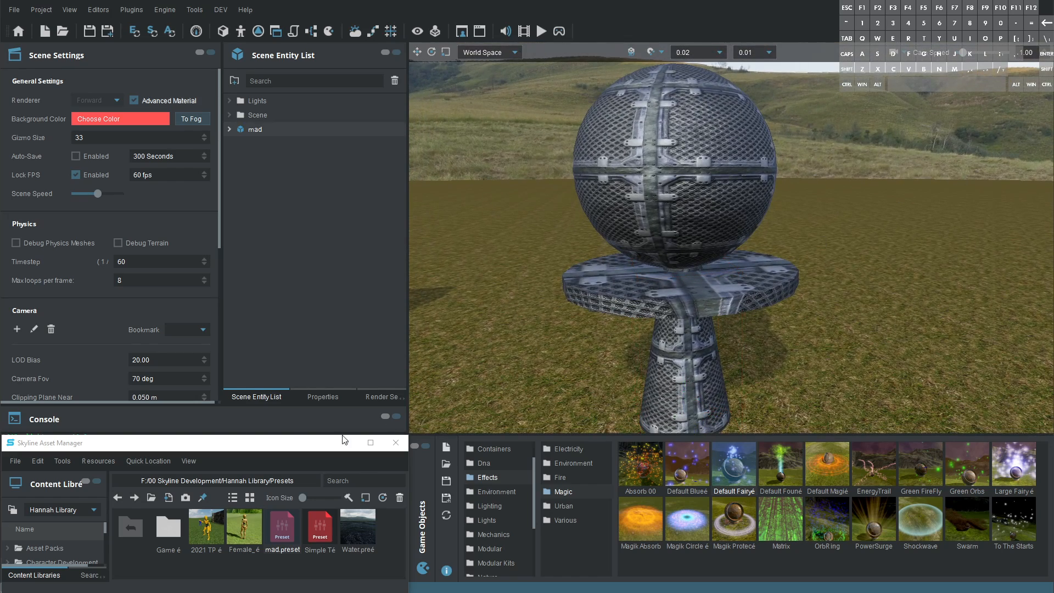
{"action": "left_click", "coordinate": [275, 534]}
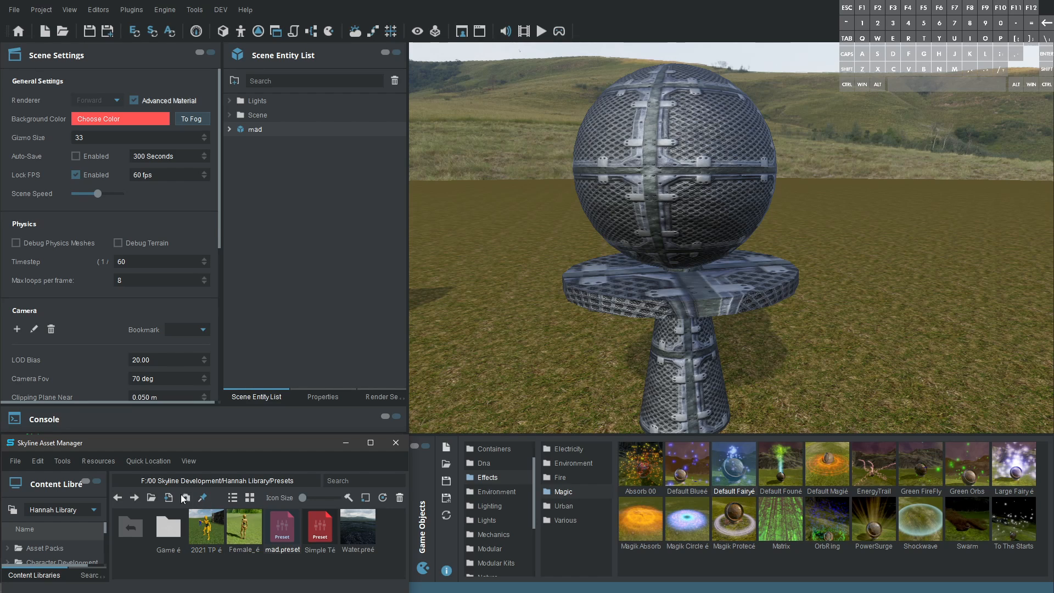
{"action": "left_click", "coordinate": [185, 498]}
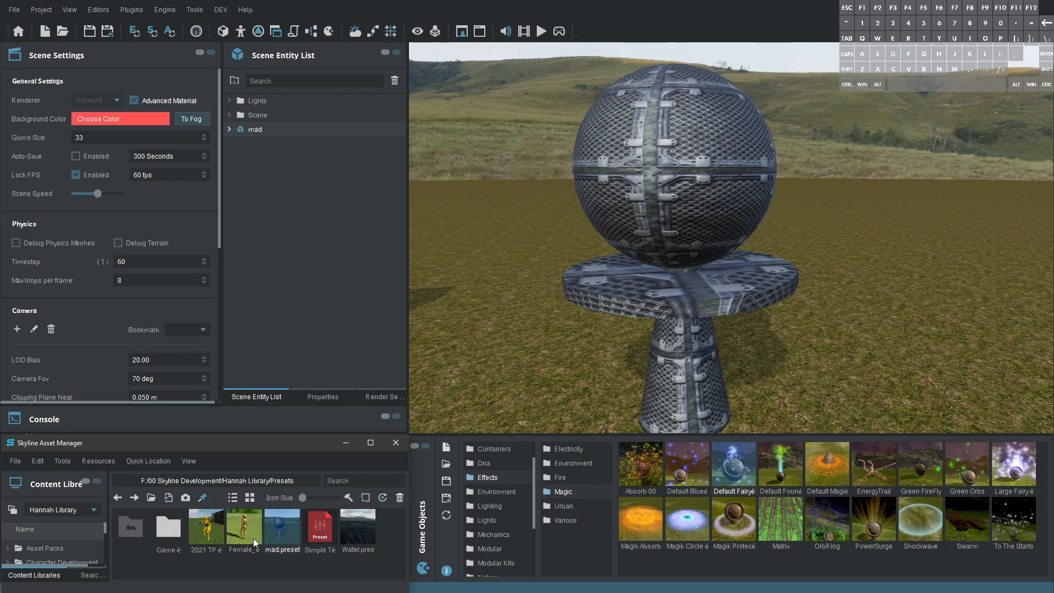
{"action": "left_click", "coordinate": [386, 560]}
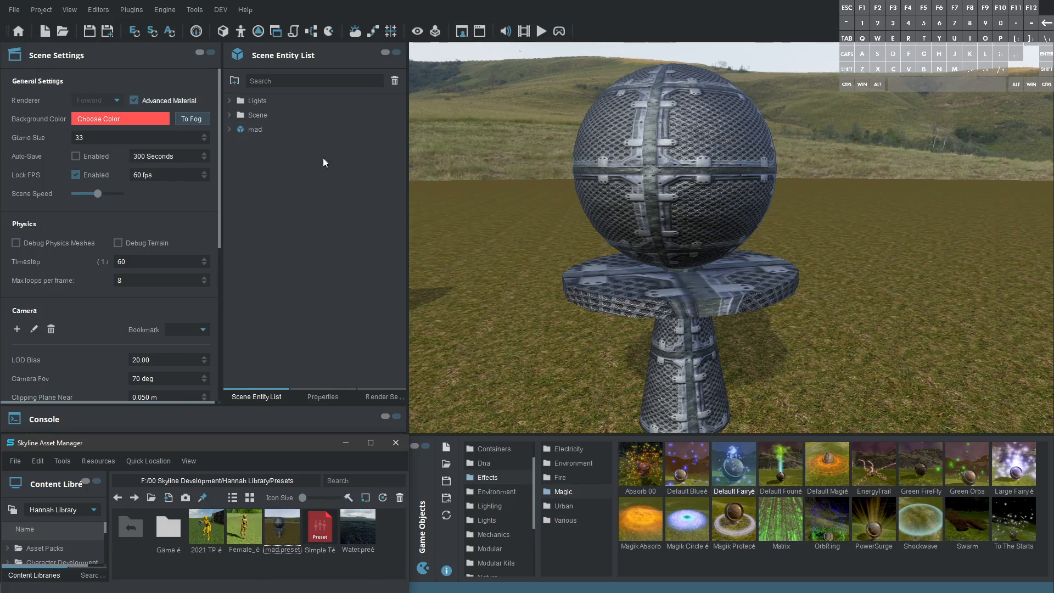
Step: Delete the original mad entity with its whole hierarchy from the scene
{"action": "key", "text": "s"}
{"action": "right_click_drag", "start_coordinate": [810, 226], "coordinate": [878, 292]}
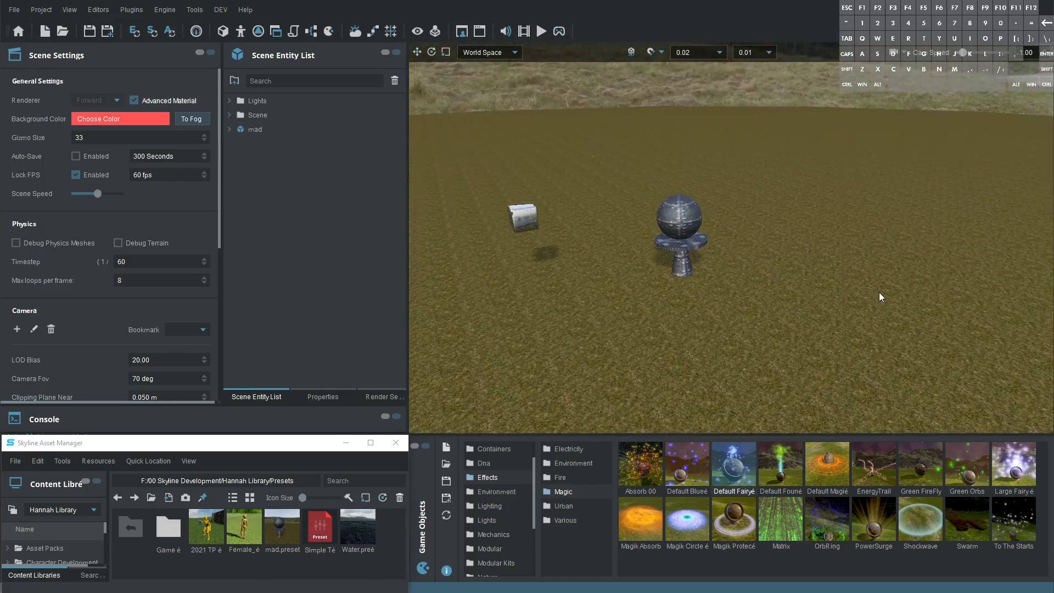
{"action": "left_click", "coordinate": [288, 130]}
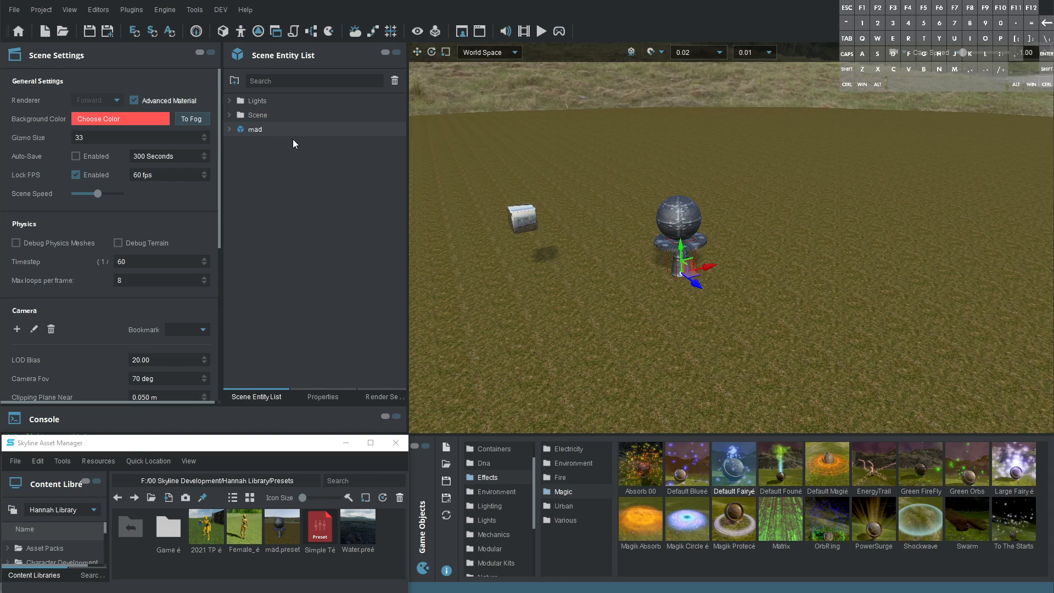
{"action": "key", "text": "Delete"}
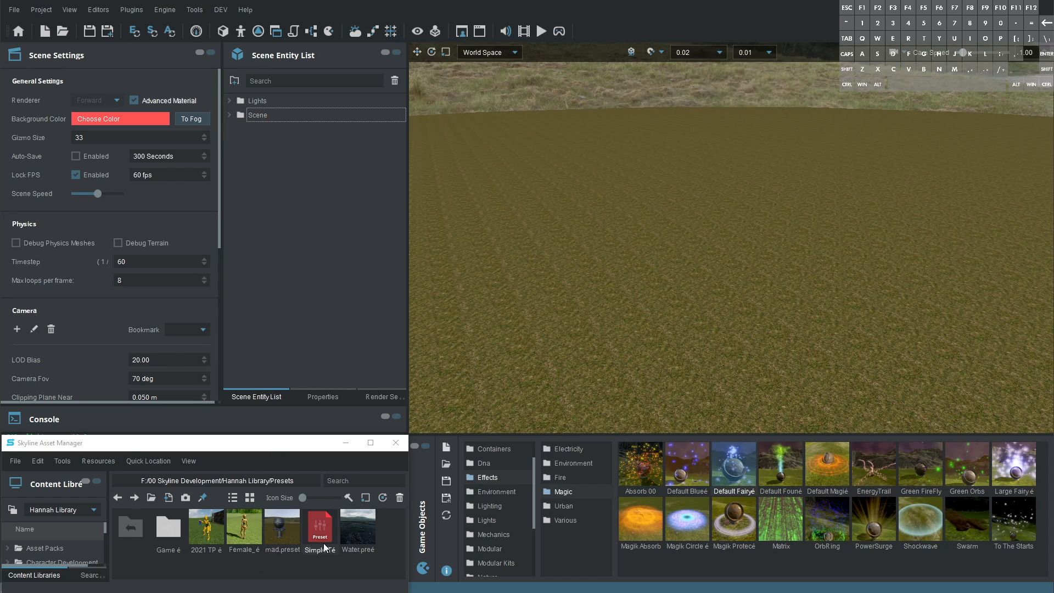
Step: Place four instances of mad.preset spread across the terrain and start animating the scene
{"action": "left_click_drag", "start_coordinate": [287, 531], "coordinate": [609, 412]}
{"action": "left_click_drag", "start_coordinate": [624, 239], "coordinate": [628, 241]}
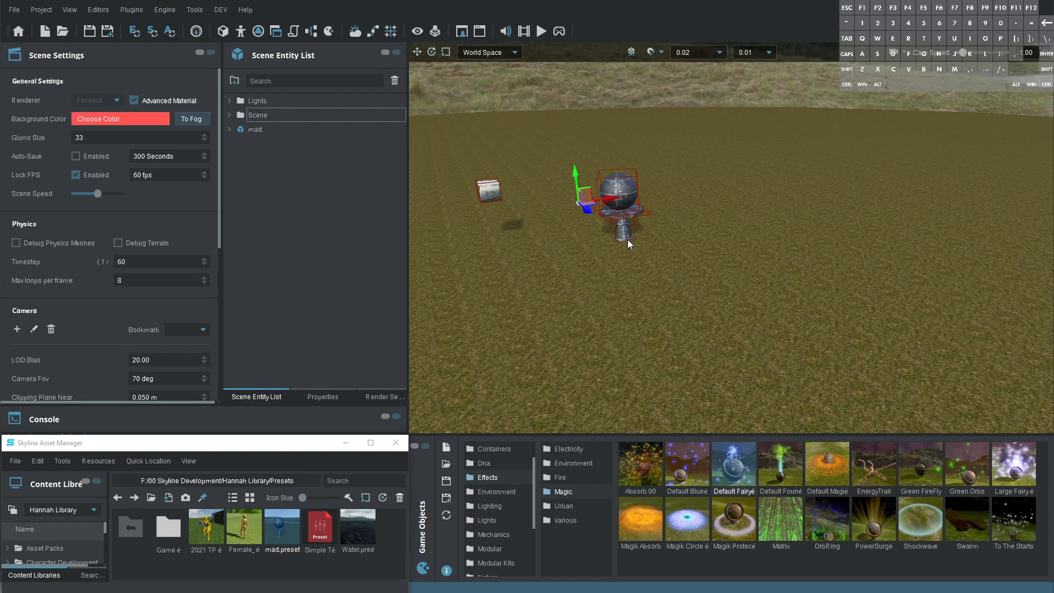
{"action": "left_click_drag", "start_coordinate": [281, 533], "coordinate": [862, 235]}
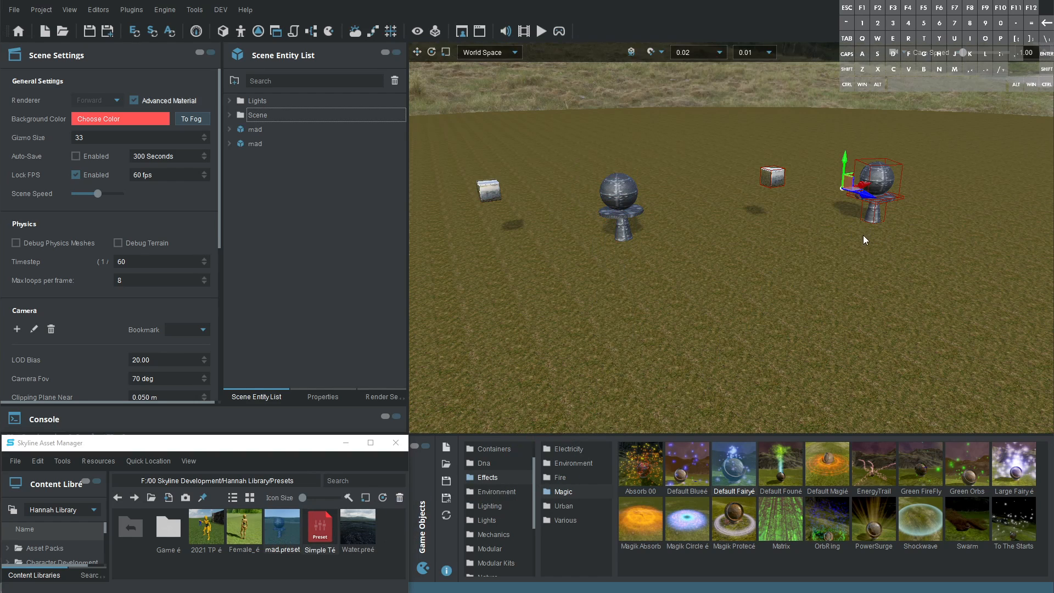
{"action": "left_click_drag", "start_coordinate": [273, 531], "coordinate": [780, 359]}
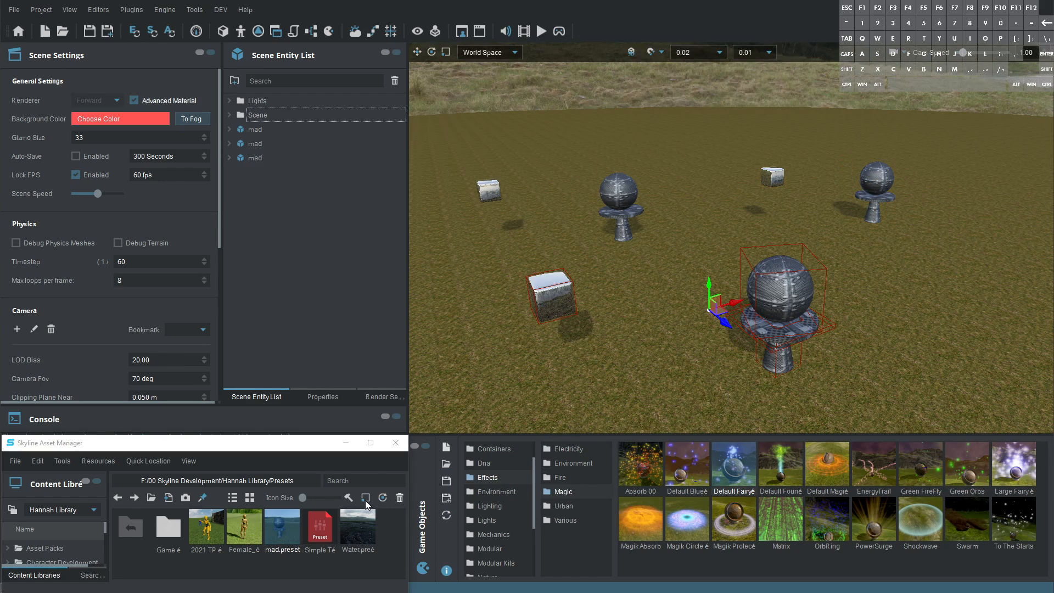
{"action": "left_click_drag", "start_coordinate": [279, 528], "coordinate": [682, 157]}
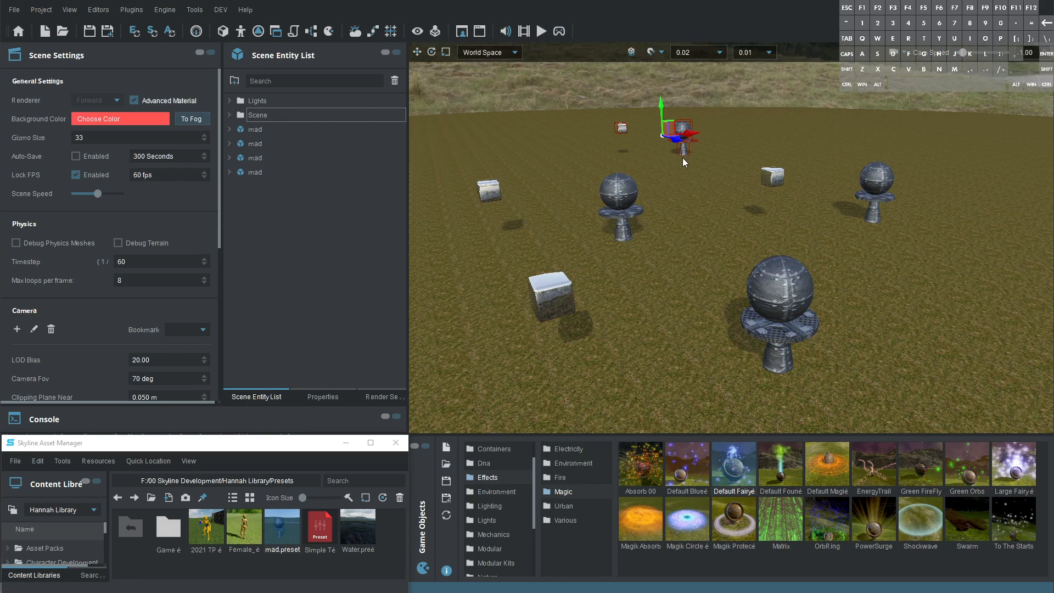
{"action": "left_click", "coordinate": [526, 34]}
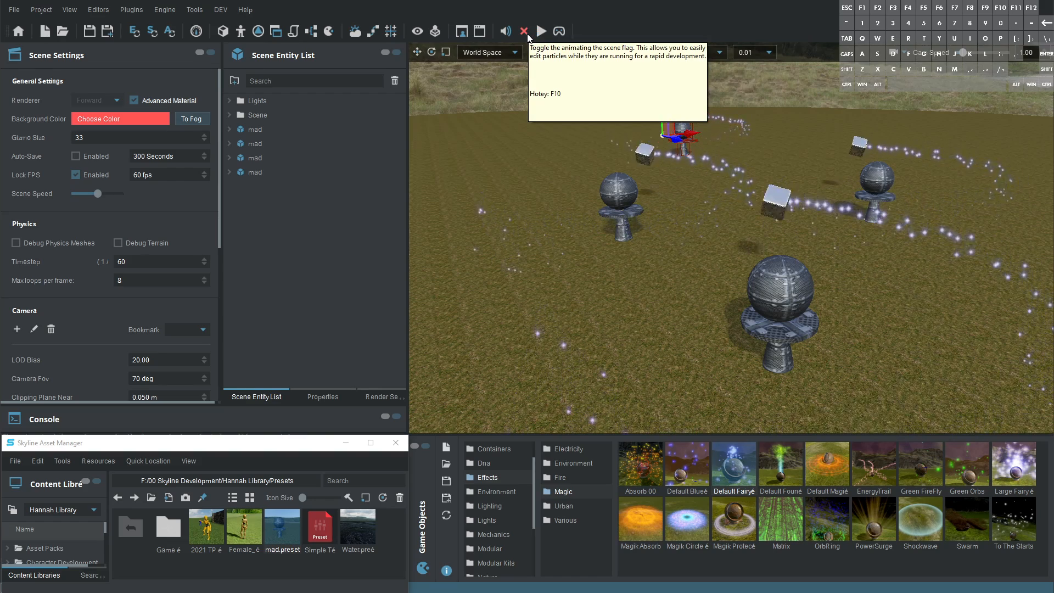